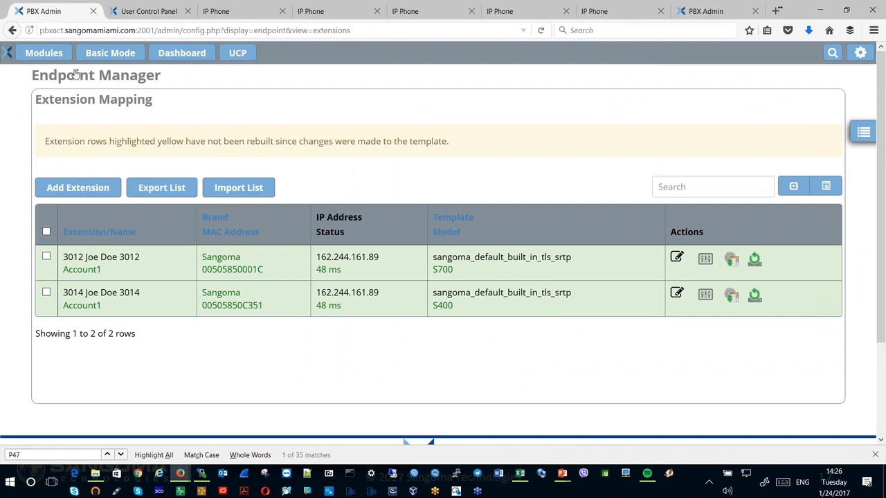
# - Open Certificate Management and examine the installed certificate's host name
pyautogui.moveTo(45, 55)
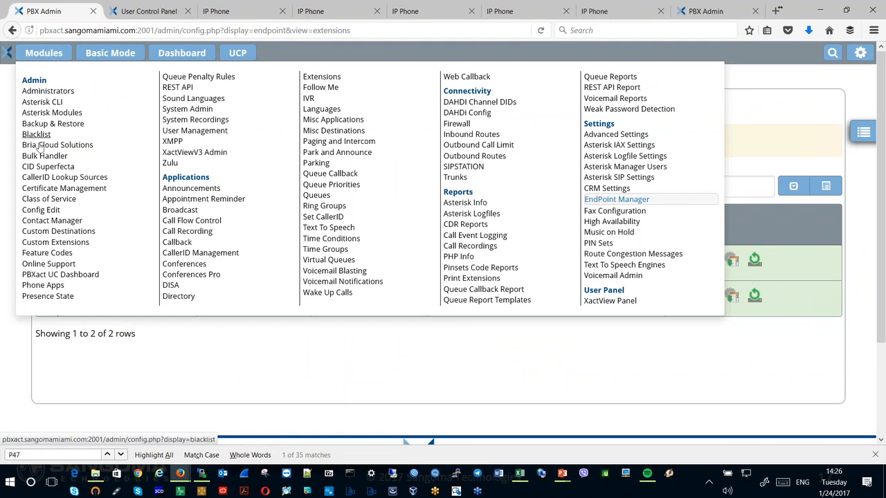
pyautogui.click(59, 192)
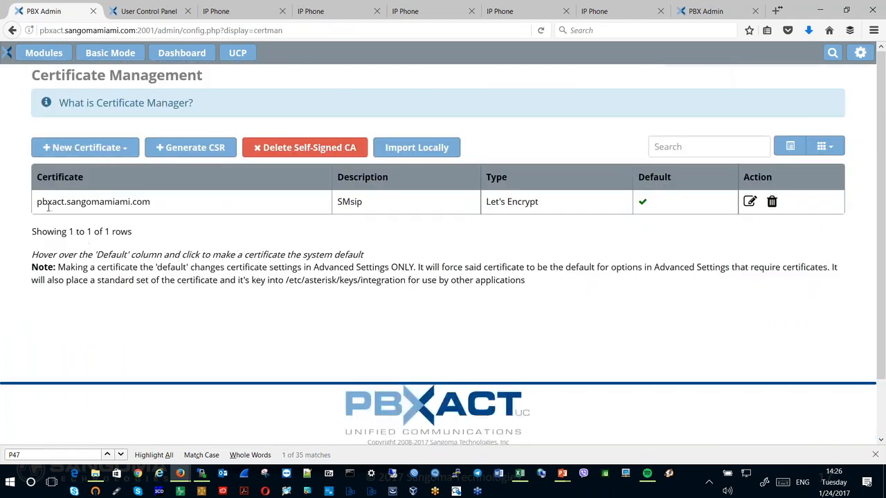
pyautogui.moveTo(37, 202); pyautogui.dragTo(162, 204)
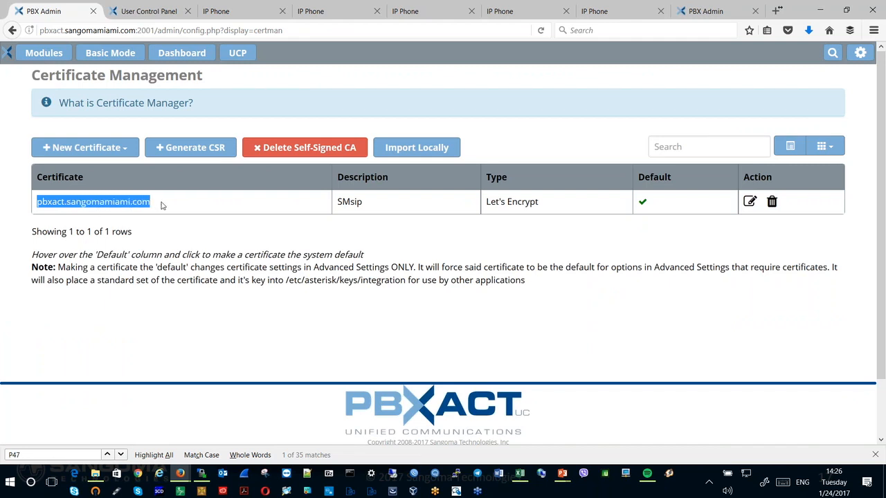
pyautogui.moveTo(162, 205); pyautogui.dragTo(172, 229)
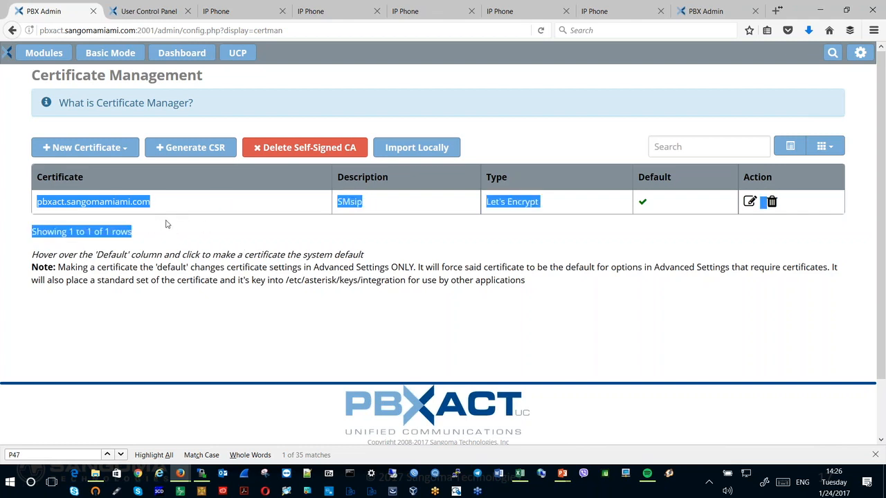
pyautogui.click(159, 228)
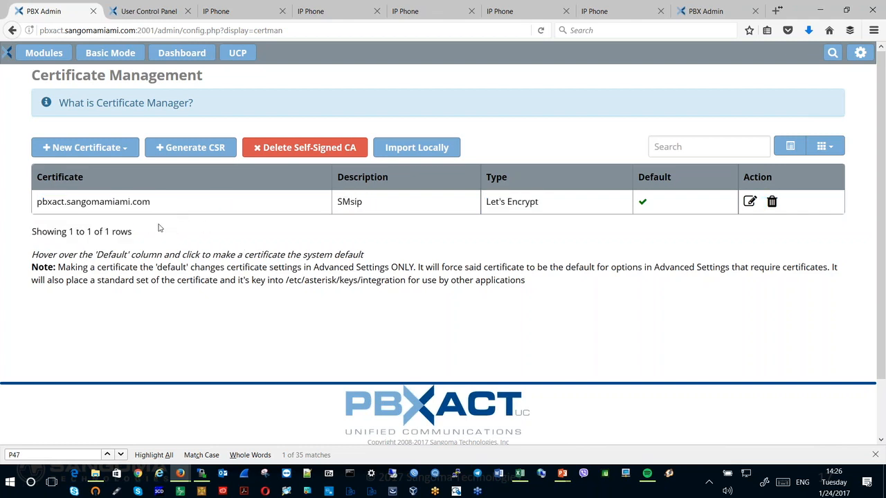
# - Open the form for generating a new Let's Encrypt certificate and examine its Host Name and Description fields
pyautogui.click(63, 152)
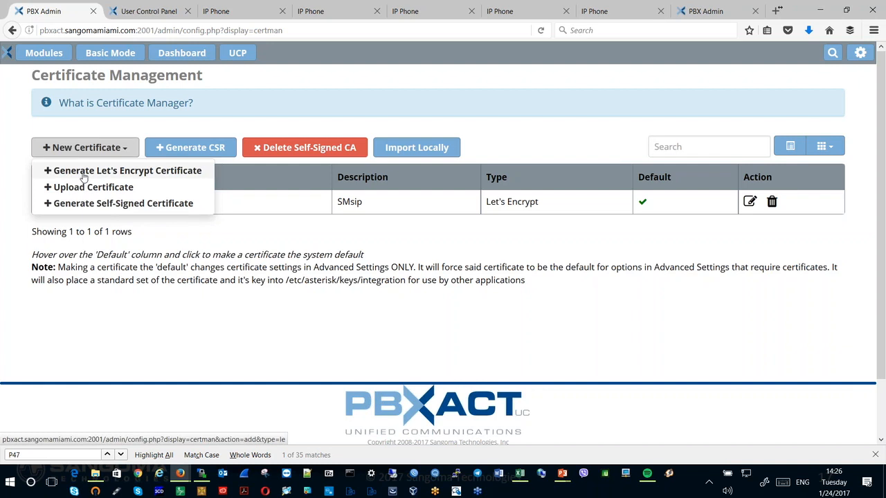
pyautogui.click(83, 171)
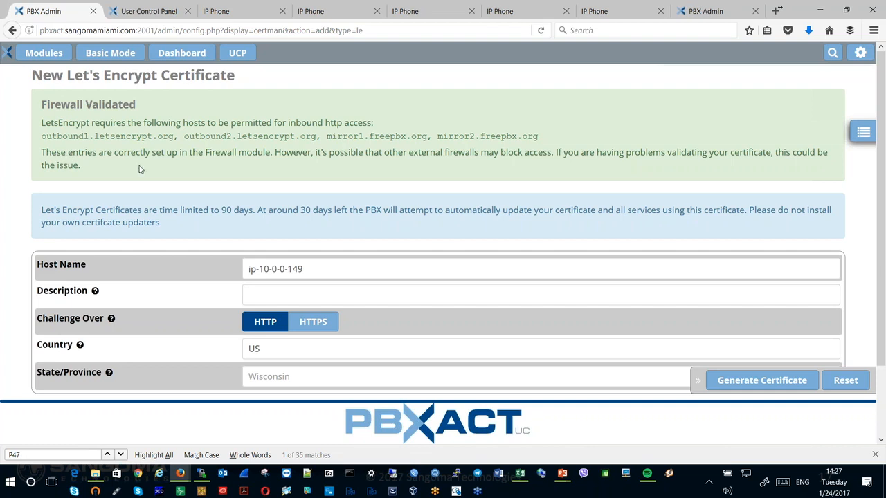
pyautogui.click(321, 275)
pyautogui.hotkey('ctrl', 'a')
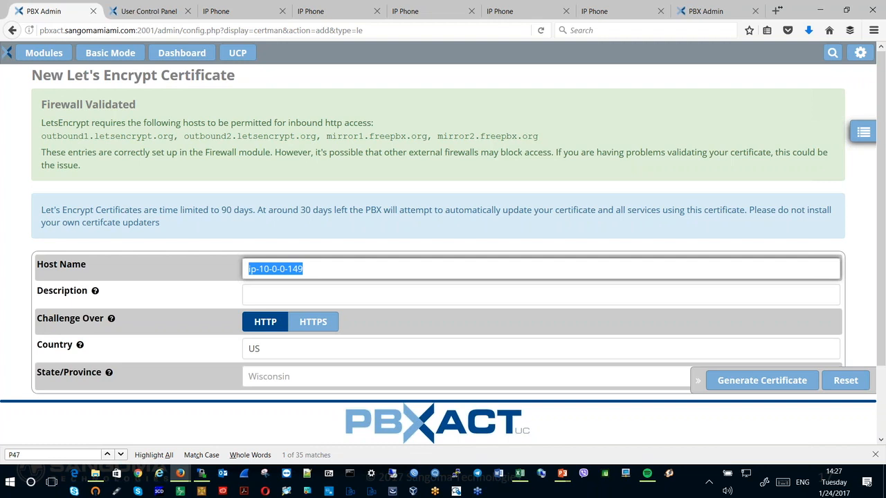
pyautogui.click(297, 299)
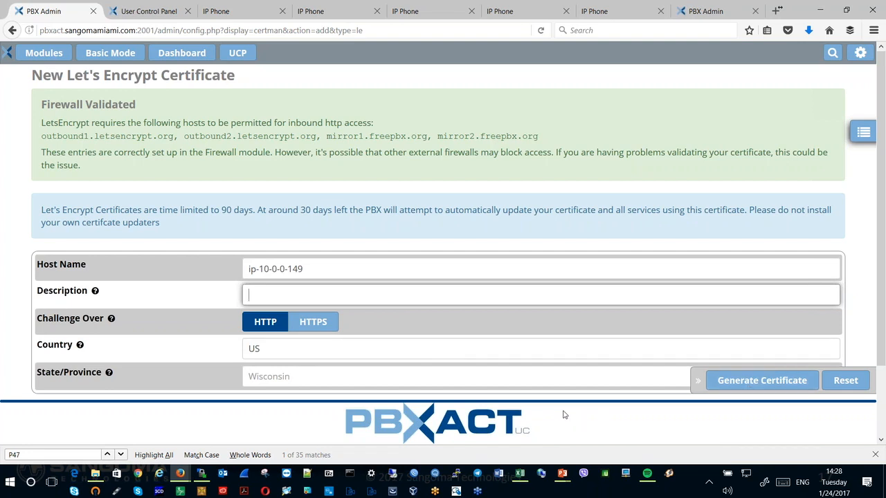
# - Return to the Certificate Management list and check the existing certificate's host name and type
pyautogui.click(28, 57)
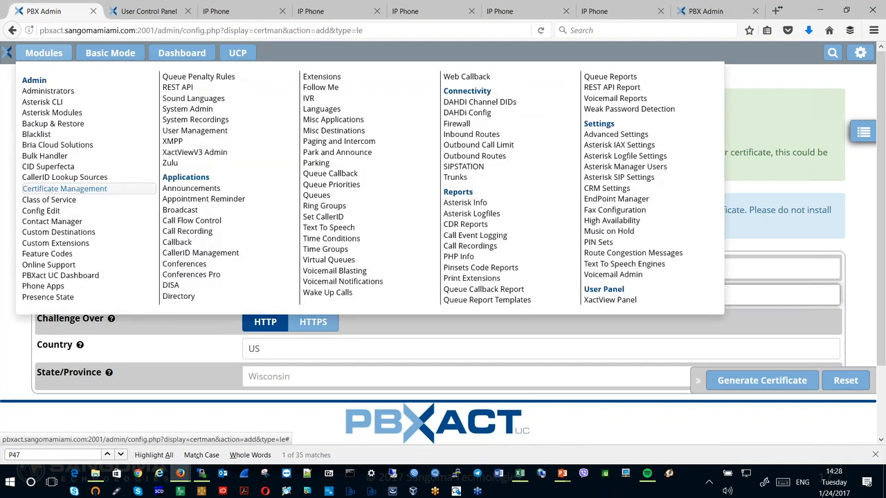
pyautogui.click(70, 191)
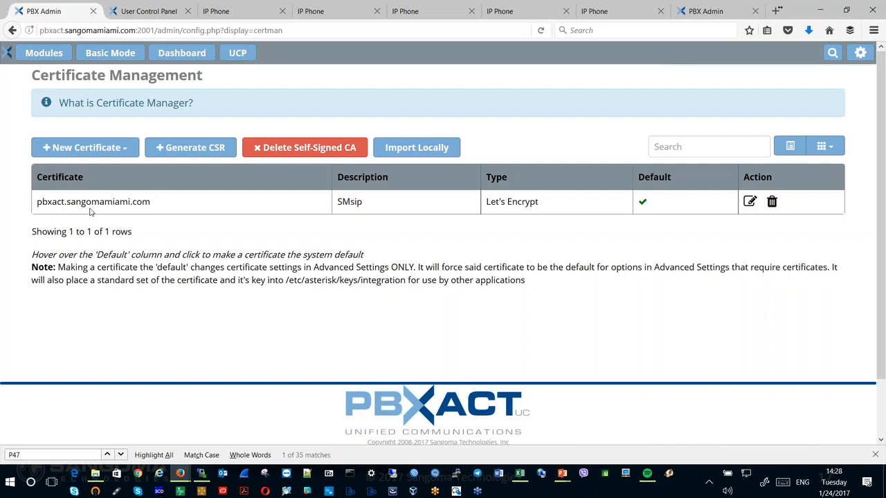
pyautogui.moveTo(38, 201); pyautogui.dragTo(156, 203)
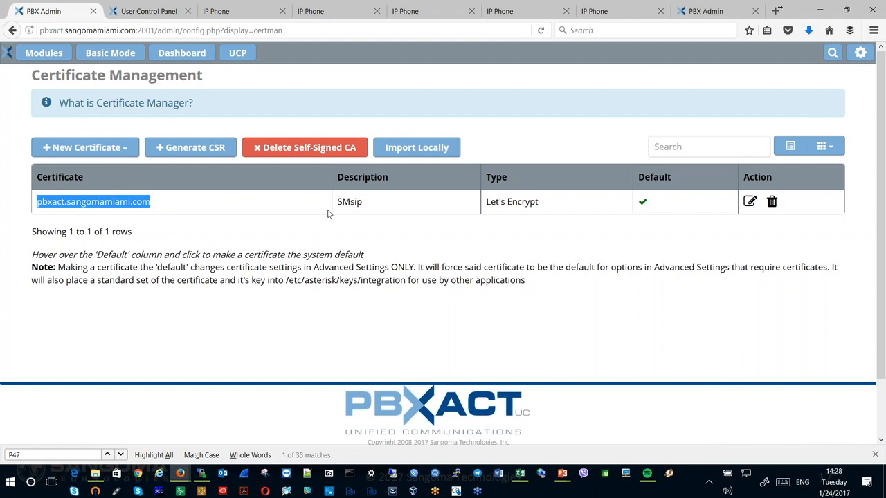
pyautogui.click(487, 201)
pyautogui.moveTo(488, 202); pyautogui.dragTo(539, 201)
pyautogui.click(539, 201)
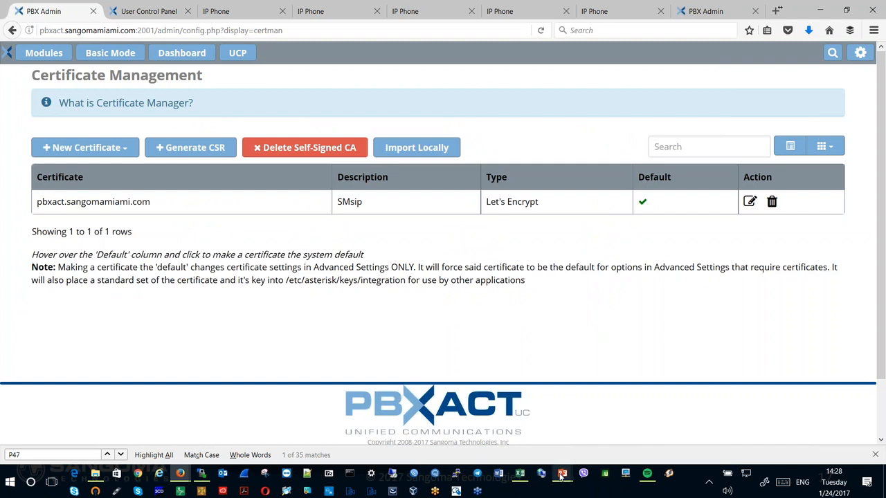
pyautogui.hotkey('alt', 'Tab')
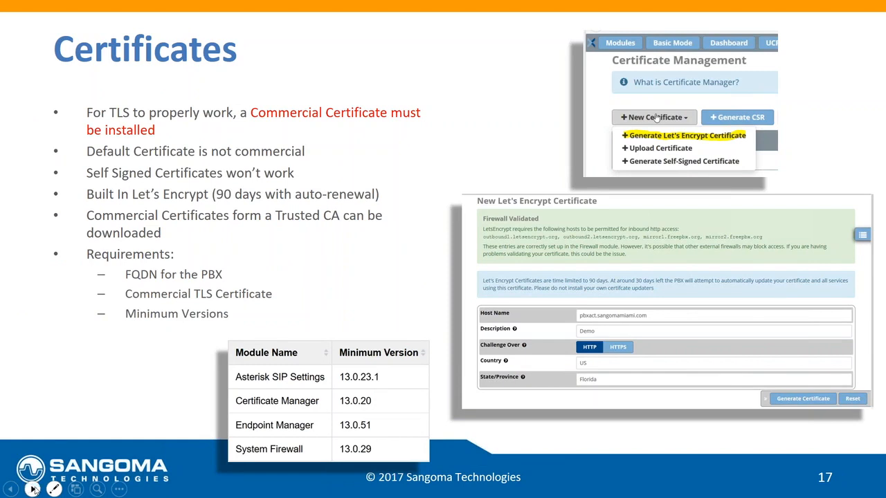
pyautogui.click(32, 489)
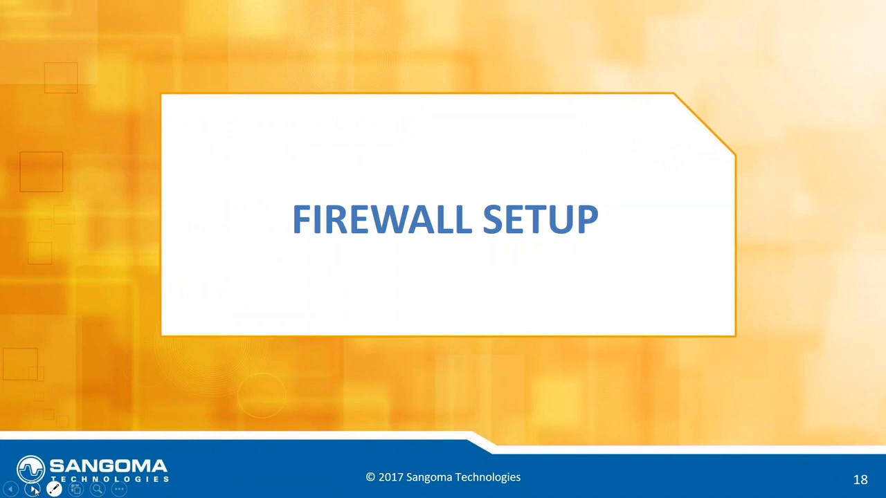
pyautogui.click(32, 489)
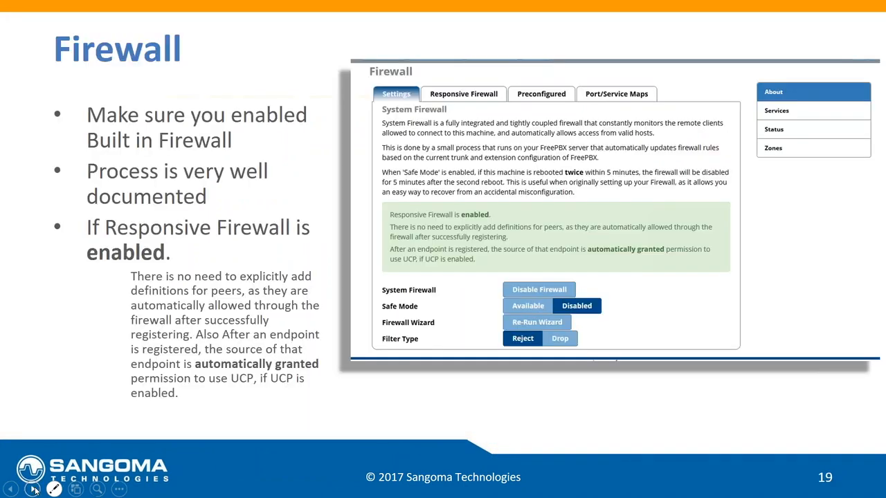
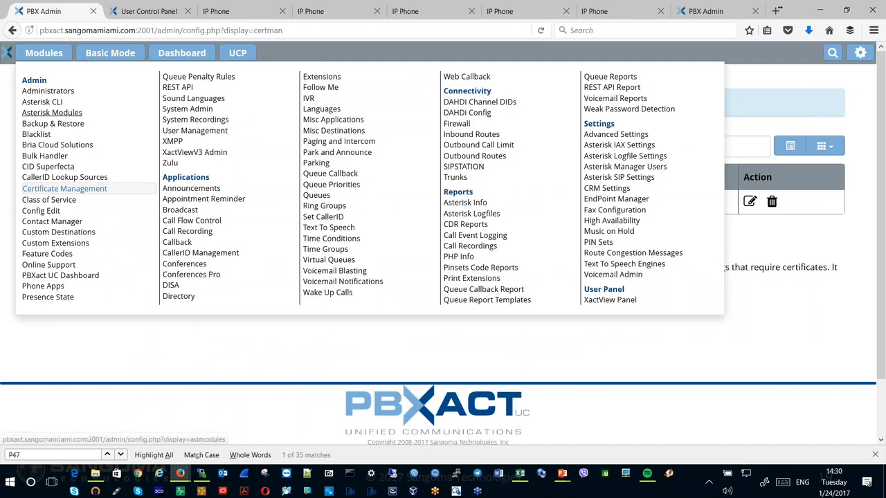
# - Open the Firewall module and review its system settings and the Responsive Firewall protocol settings
pyautogui.click(453, 128)
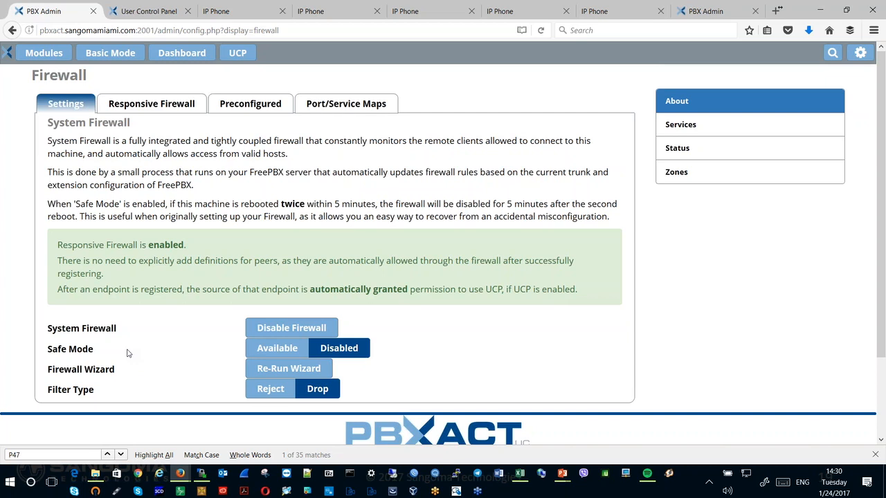
pyautogui.click(160, 105)
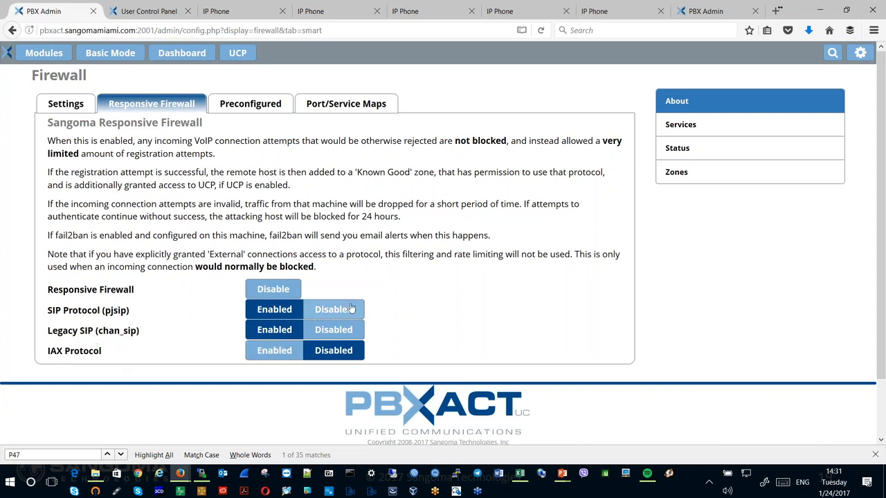
# - Review the firewall's preconfigured trusted networks, including the host address given for the managing client
pyautogui.click(262, 112)
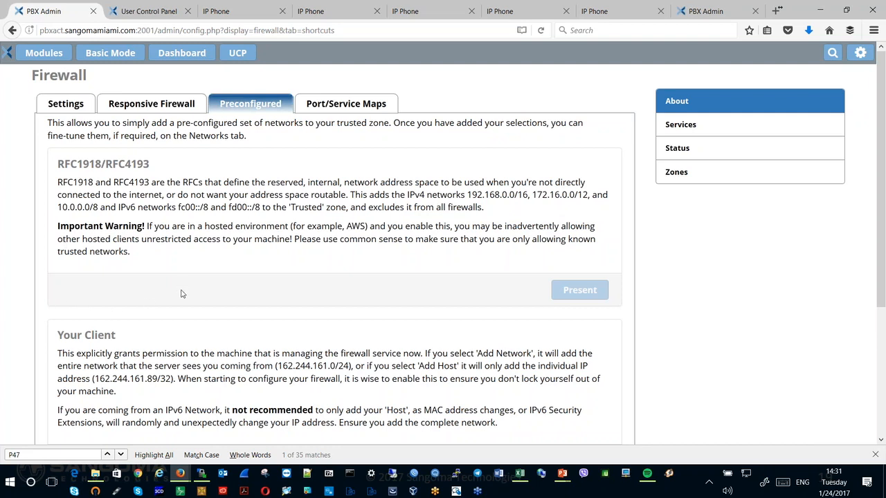
pyautogui.scroll(-3, 180, 294)
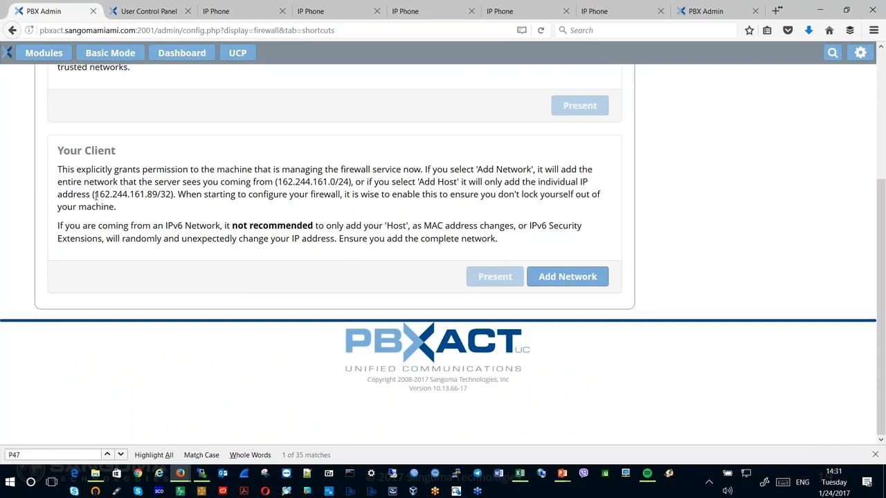
pyautogui.moveTo(95, 195); pyautogui.dragTo(167, 197)
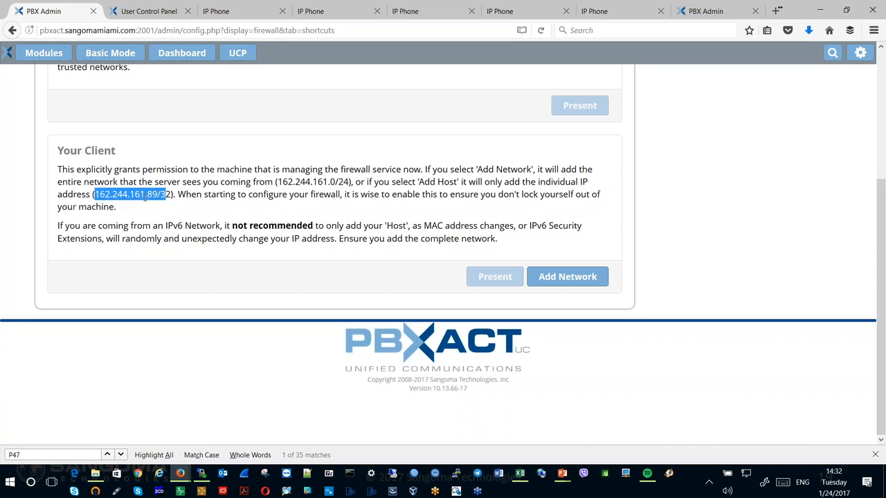
pyautogui.click(187, 197)
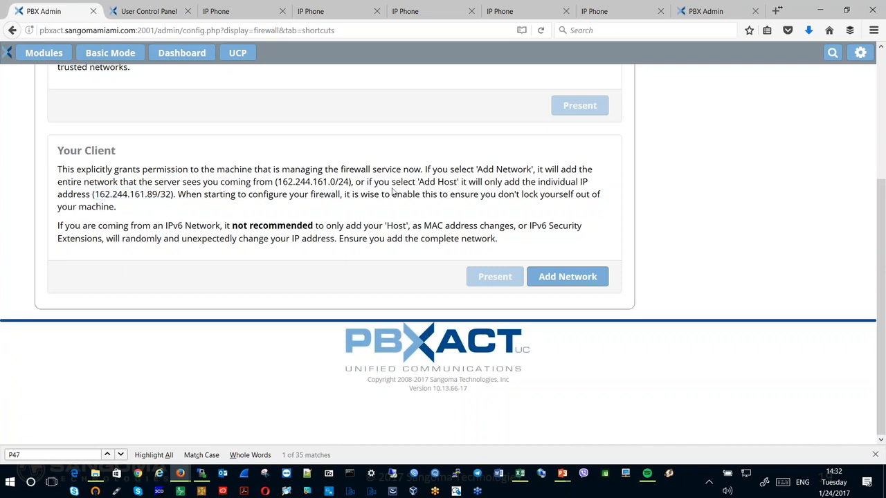
pyautogui.scroll(3, 334, 135)
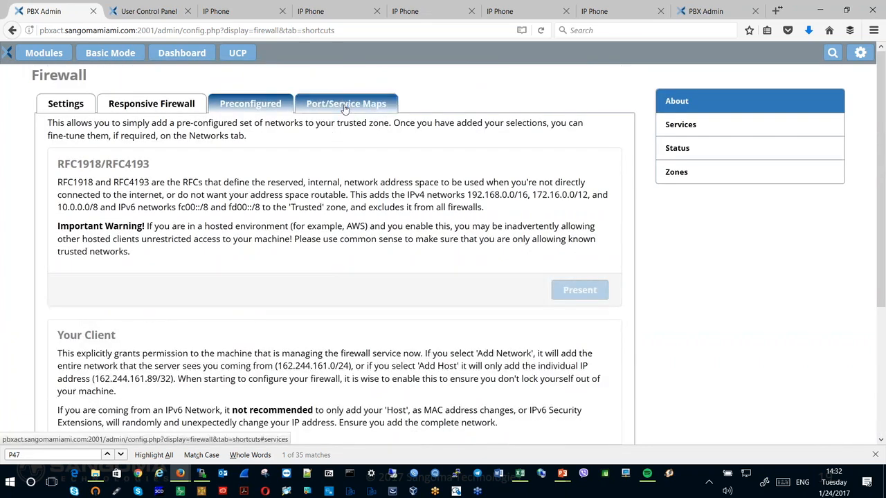
# - Examine the firewall's port and service maps for the core, extra and custom services
pyautogui.click(344, 106)
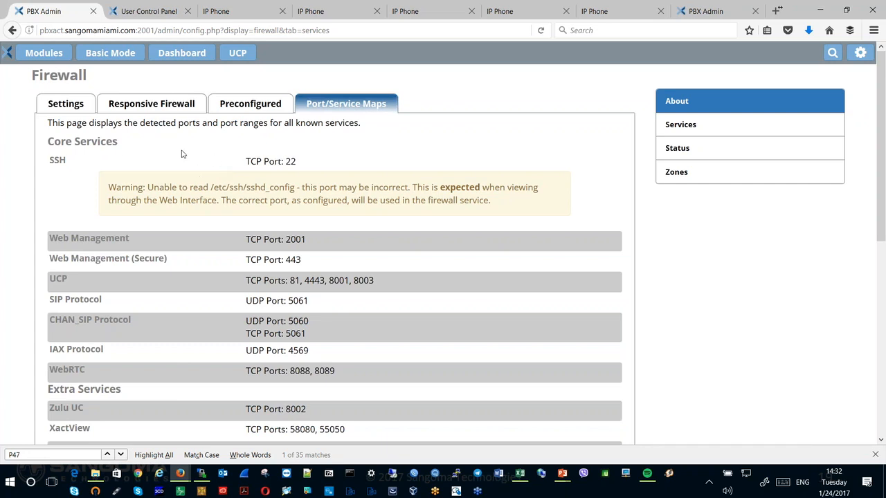
pyautogui.moveTo(48, 162); pyautogui.dragTo(270, 259)
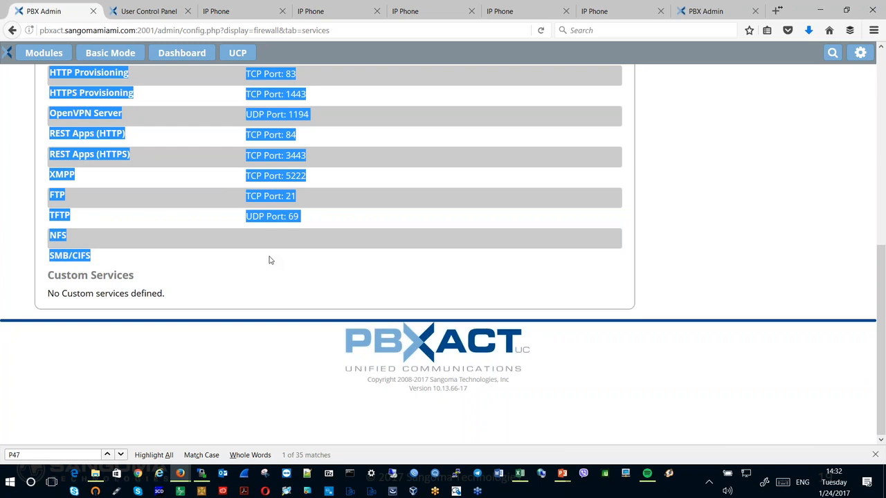
pyautogui.moveTo(270, 261); pyautogui.dragTo(315, 222)
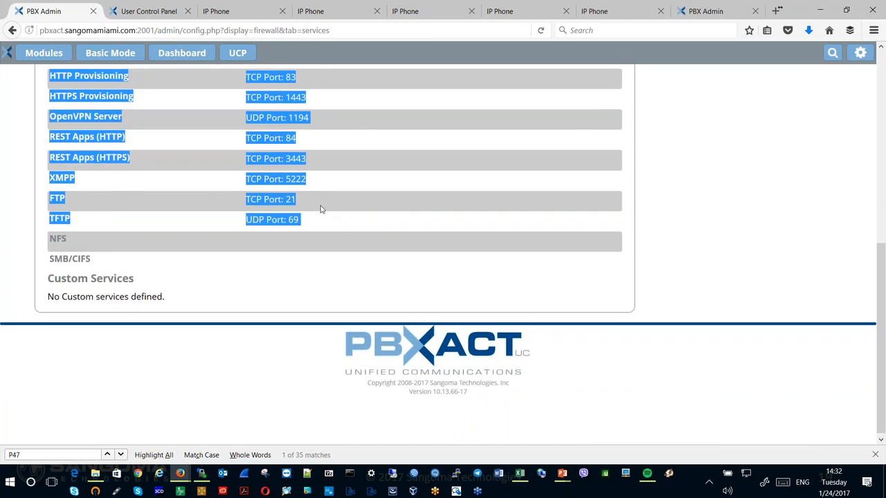
pyautogui.scroll(5, 321, 209)
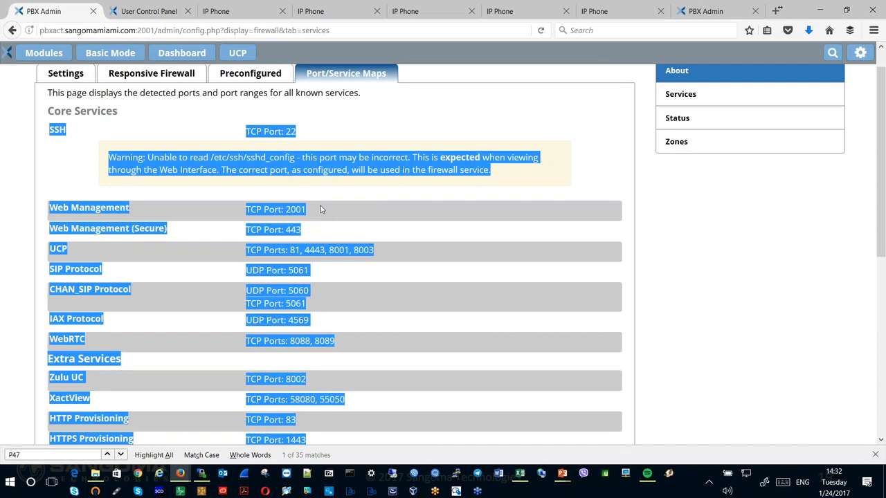
pyautogui.click(173, 202)
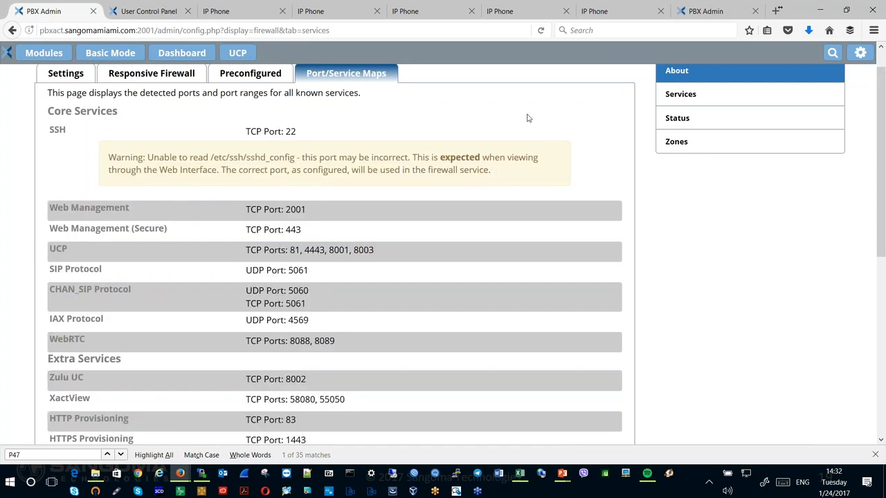
pyautogui.scroll(1, 527, 118)
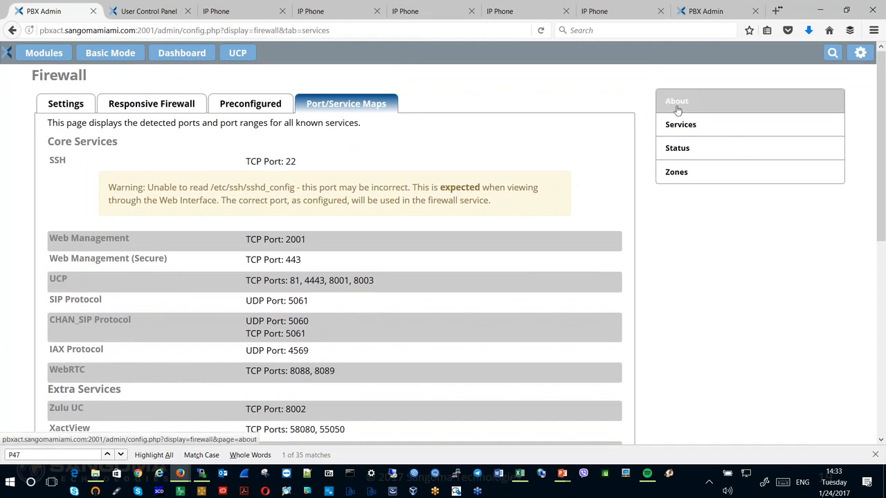
# - Open the firewall's Services page and examine which zones may access each core service
pyautogui.click(688, 125)
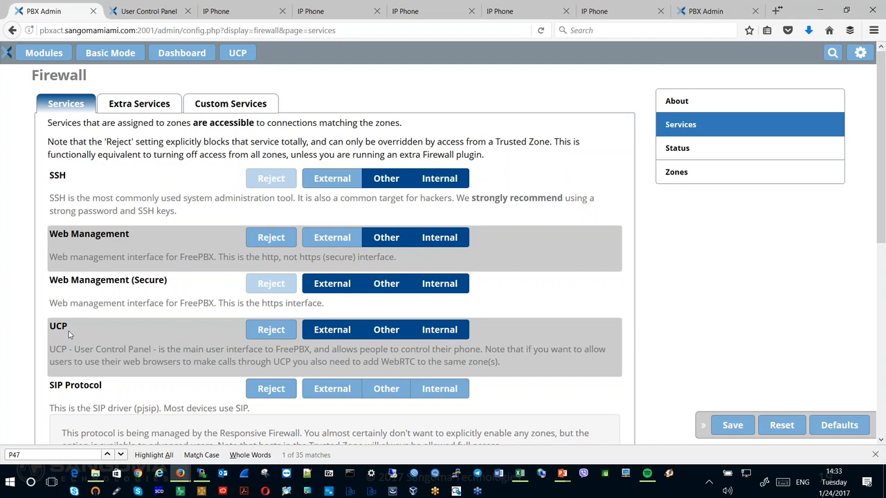
pyautogui.scroll(-4, 111, 353)
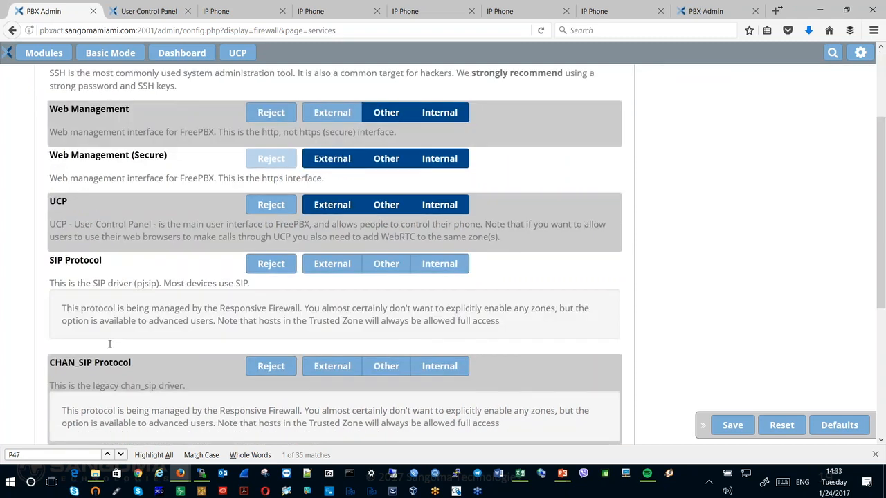
pyautogui.scroll(-1, 104, 353)
pyautogui.scroll(-2, 107, 357)
pyautogui.scroll(5, 107, 358)
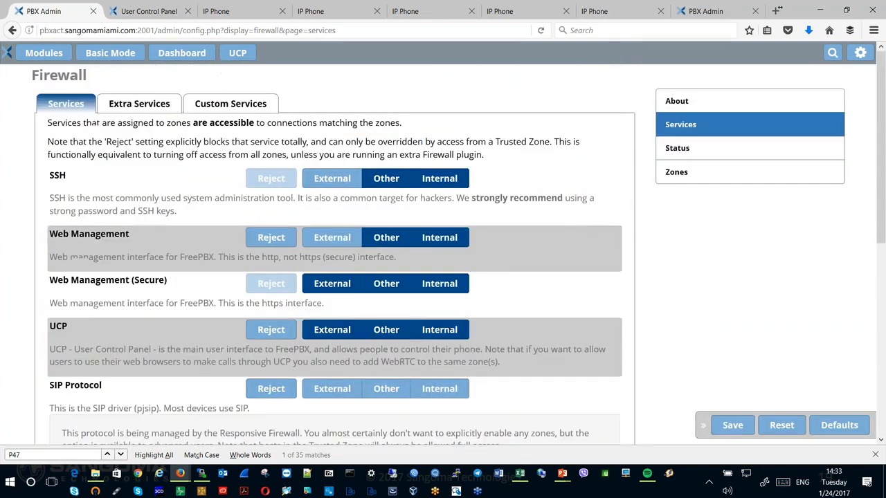
# - Review the zone access of the firewall's extra services and check the custom services
pyautogui.click(137, 106)
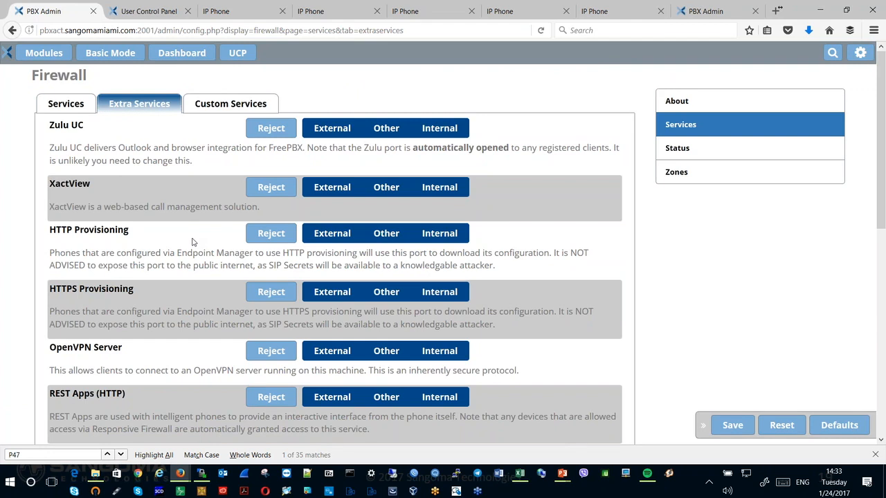
pyautogui.scroll(-6, 193, 241)
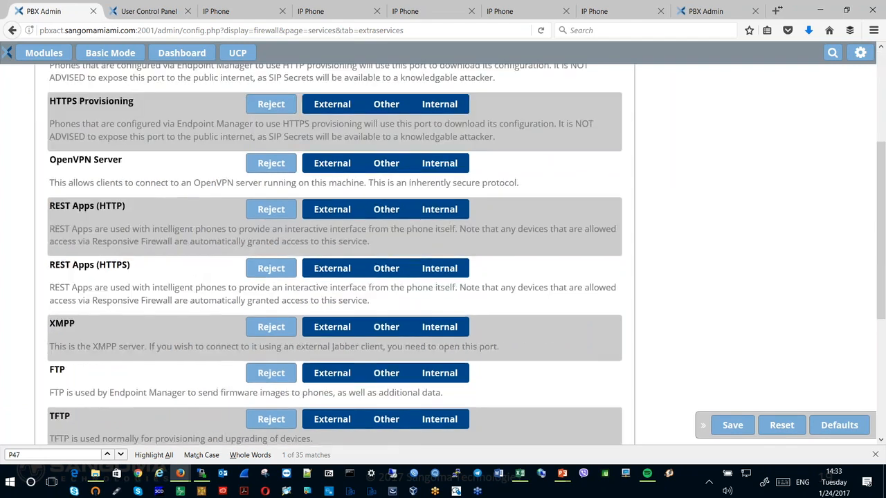
pyautogui.scroll(6, 227, 207)
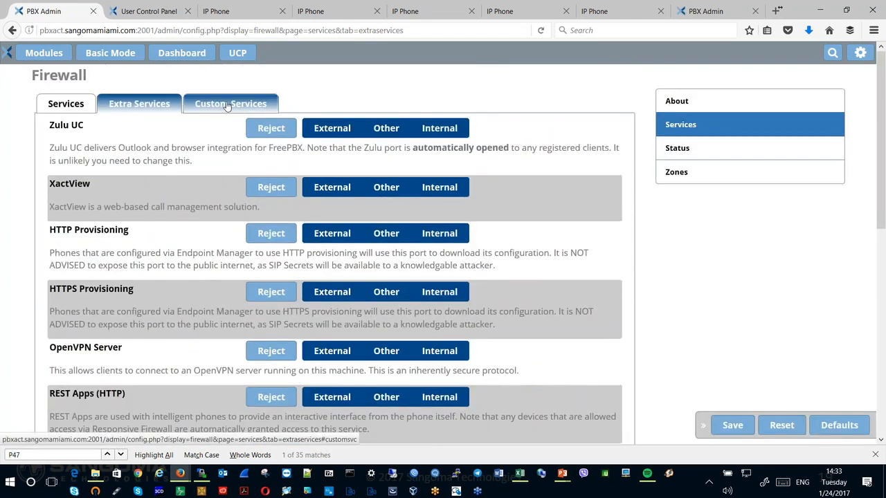
pyautogui.click(227, 104)
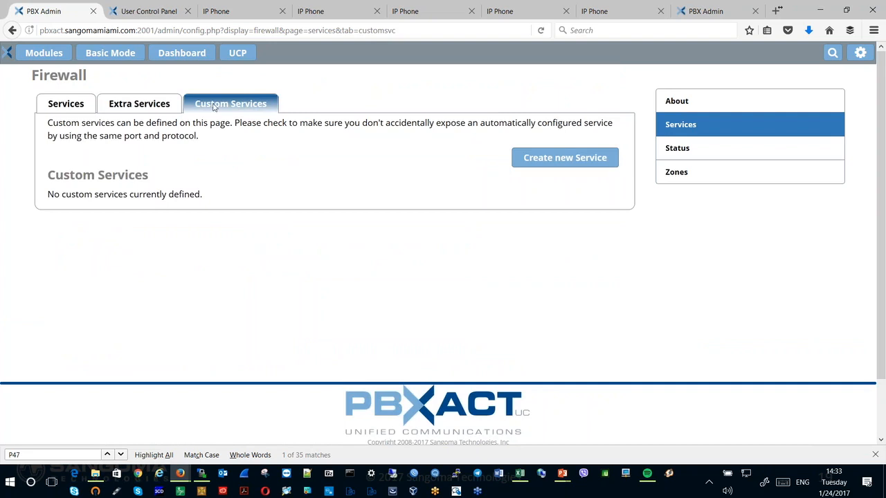
# - Open the firewall's Status page and check the Responsive Firewall summary and registered endpoints
pyautogui.click(685, 159)
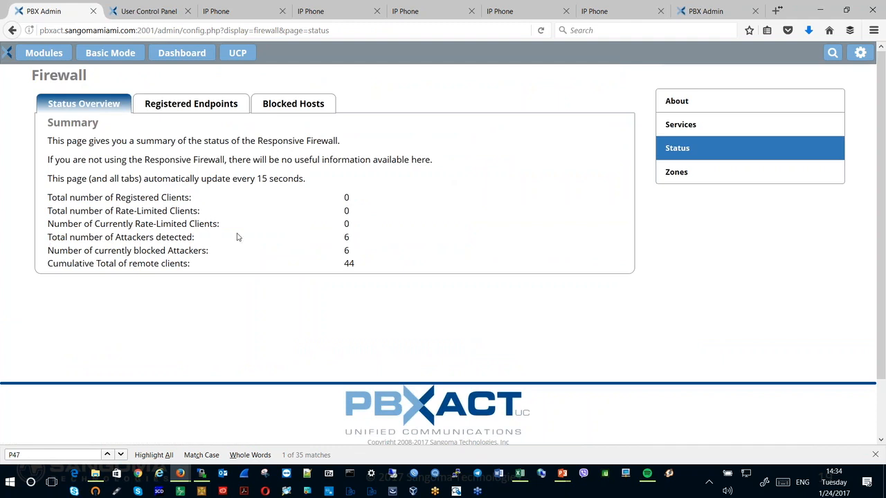
pyautogui.click(183, 111)
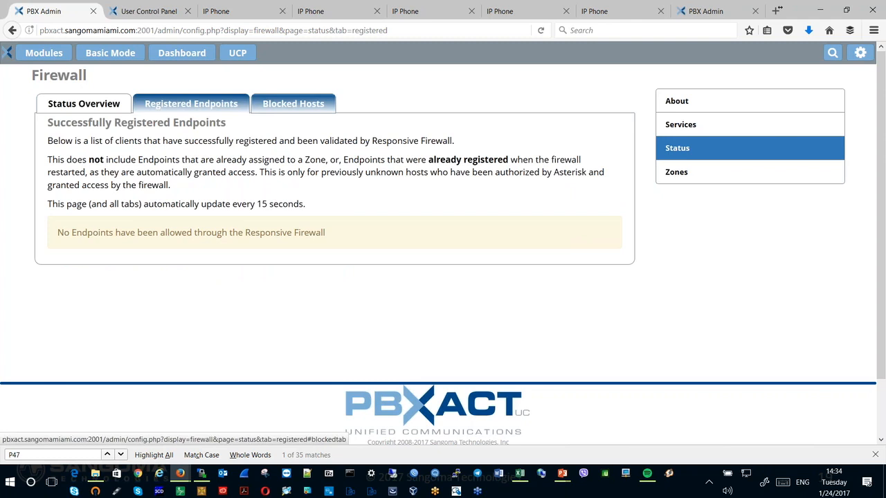
# - Examine the rate-limited hosts and blocked attackers recorded by the Responsive Firewall
pyautogui.click(292, 103)
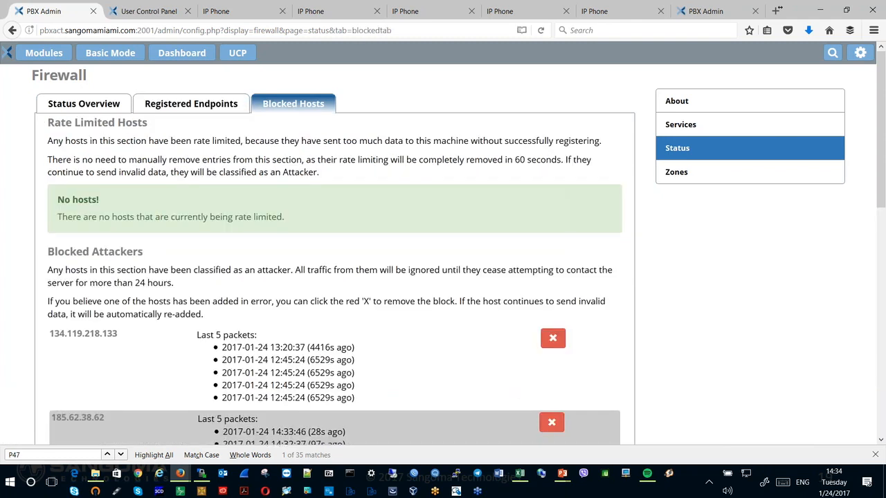
pyautogui.scroll(-2, 311, 251)
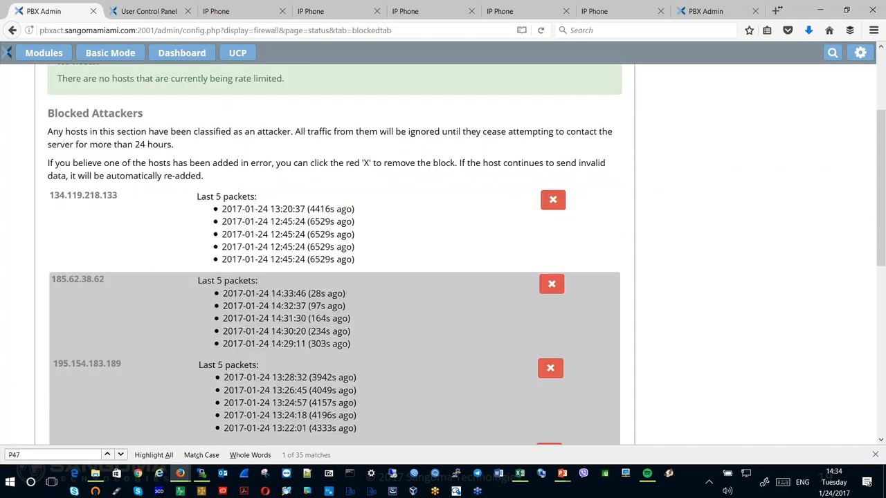
pyautogui.scroll(2, 348, 244)
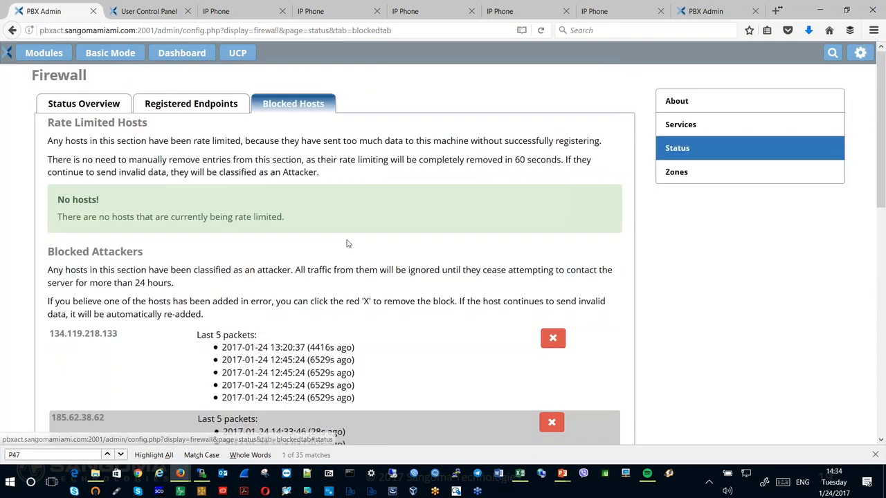
pyautogui.scroll(-3, 348, 244)
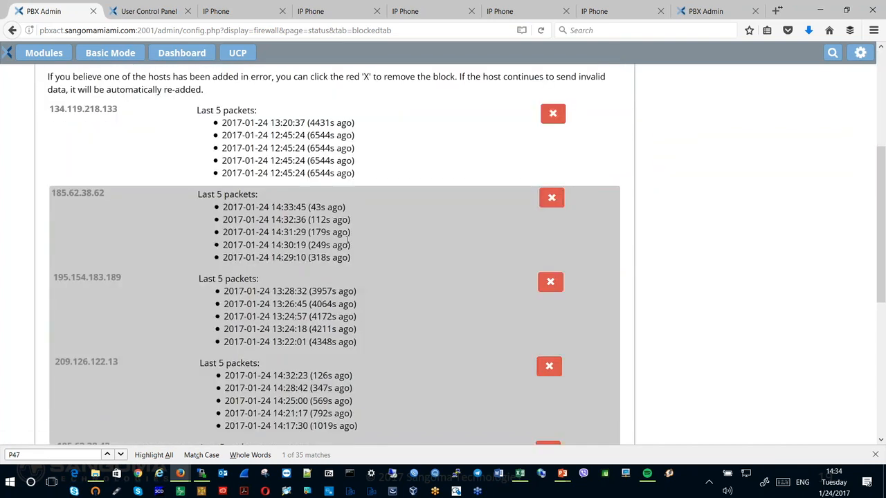
pyautogui.scroll(3, 348, 244)
# - Review the firewall's zone definitions and check the default zone assigned to the eth0 interface
pyautogui.click(670, 172)
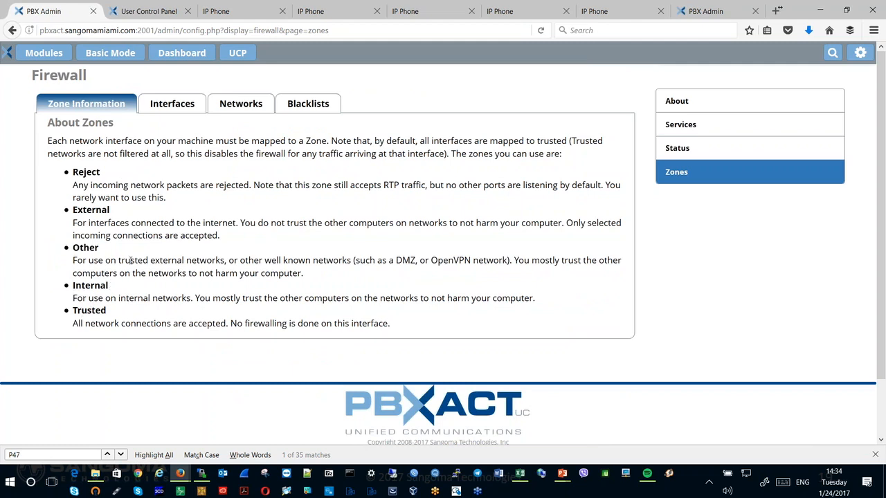
pyautogui.click(173, 103)
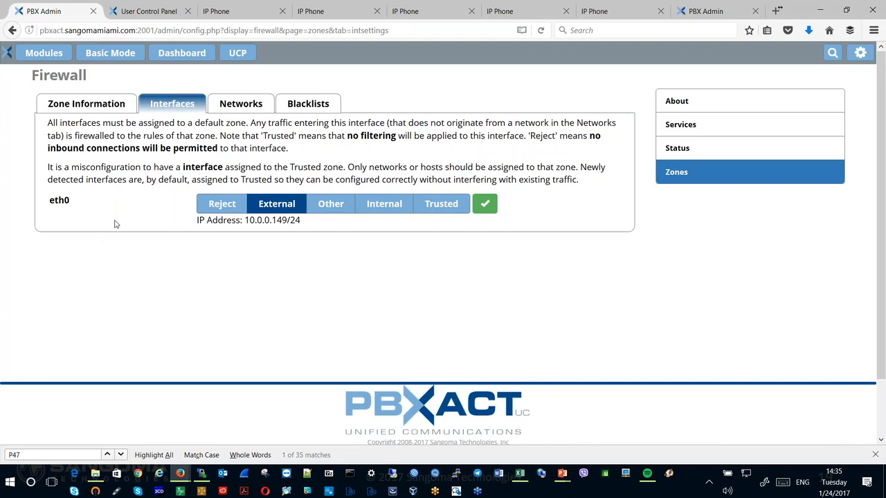
# - Examine the networks and hosts in the firewall's zone settings, including the Let's Encrypt and FreePBX mirror entries
pyautogui.click(249, 106)
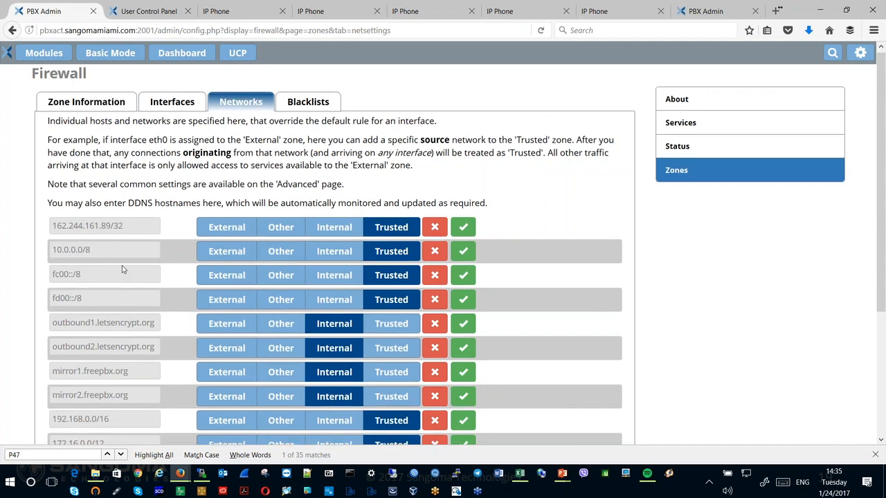
pyautogui.scroll(-2, 122, 269)
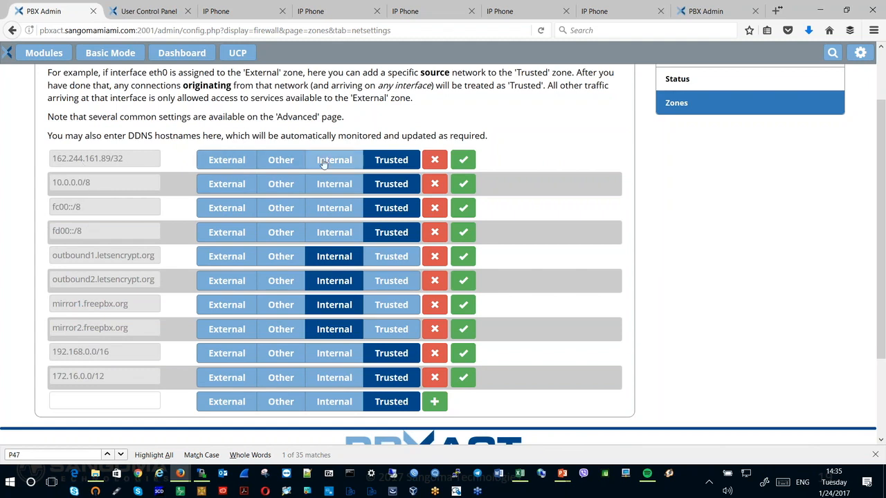
pyautogui.scroll(-3, 538, 263)
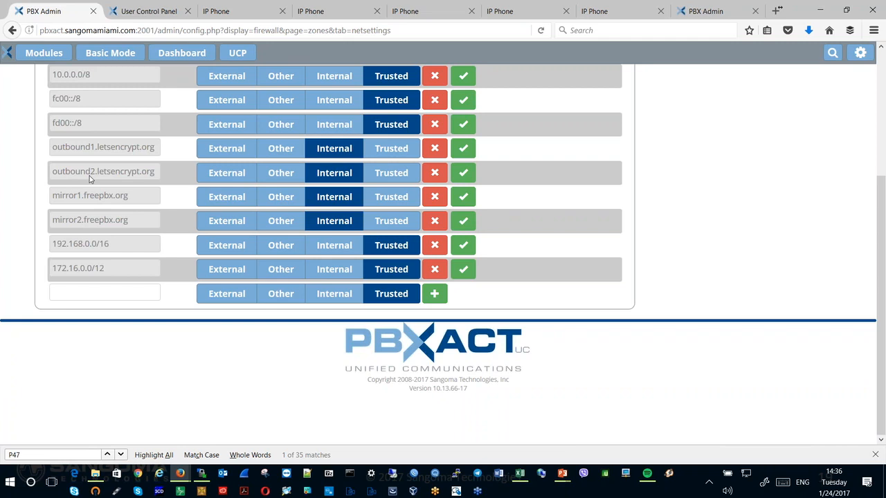
pyautogui.scroll(3, 545, 166)
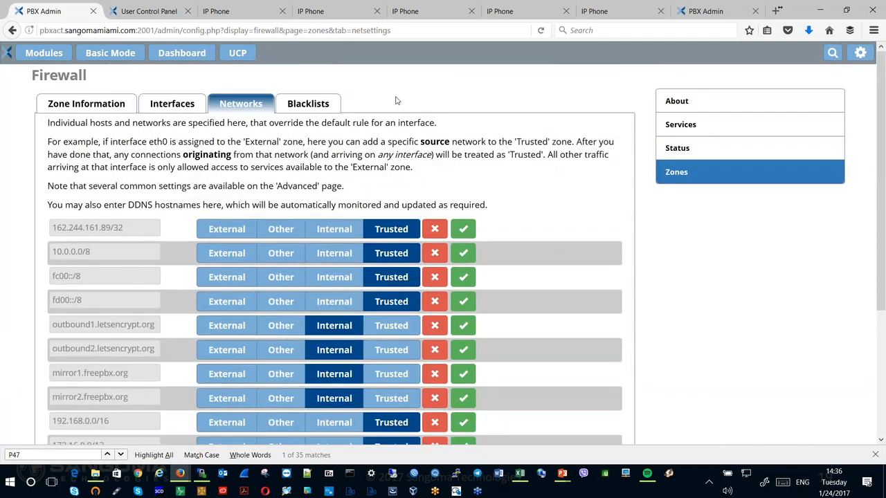
pyautogui.hotkey('alt', 'Tab')
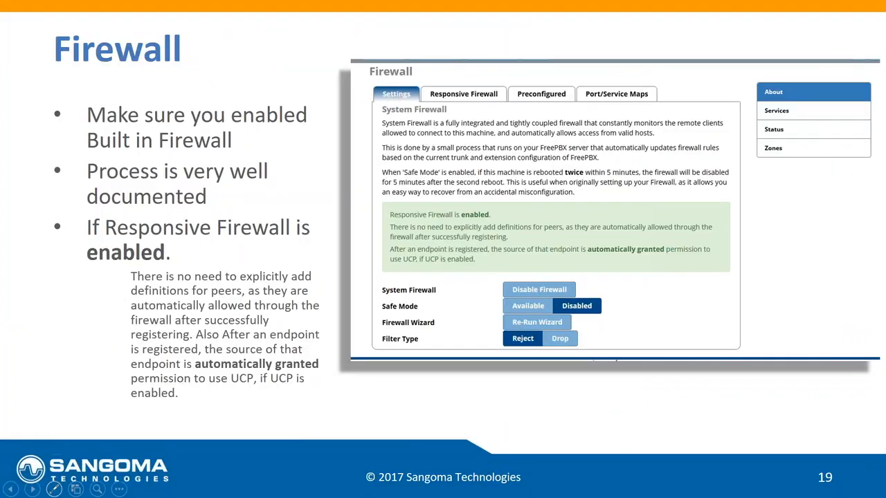
pyautogui.click(33, 489)
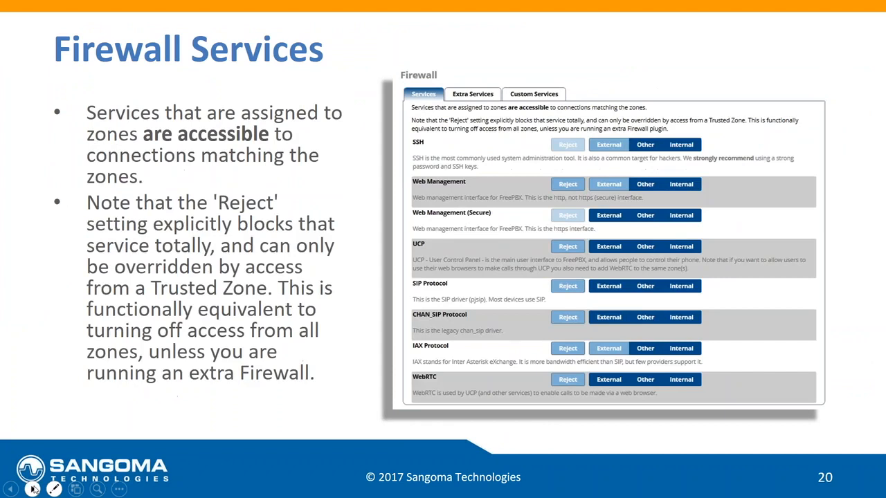
pyautogui.click(33, 489)
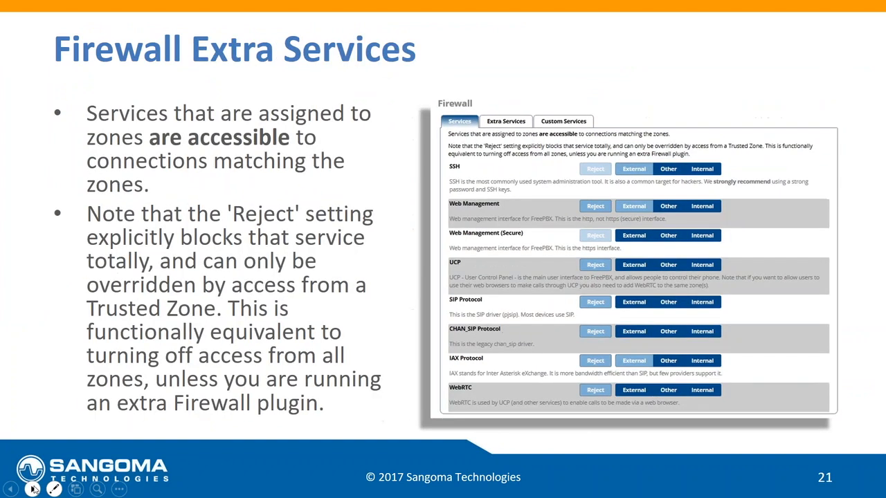
pyautogui.click(32, 489)
pyautogui.click(32, 488)
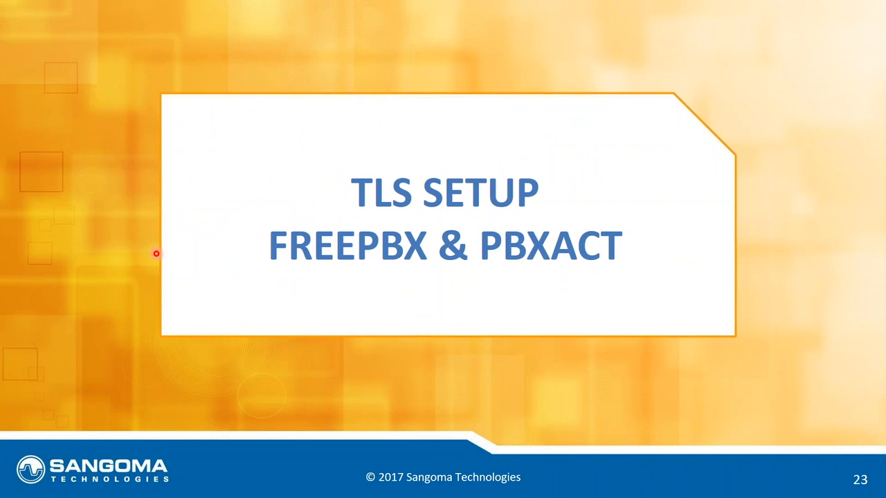
pyautogui.moveTo(36, 490)
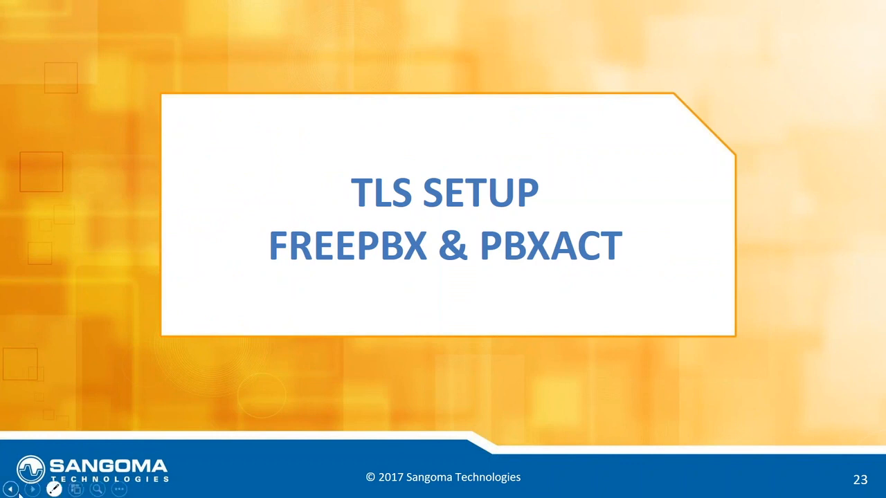
pyautogui.click(33, 488)
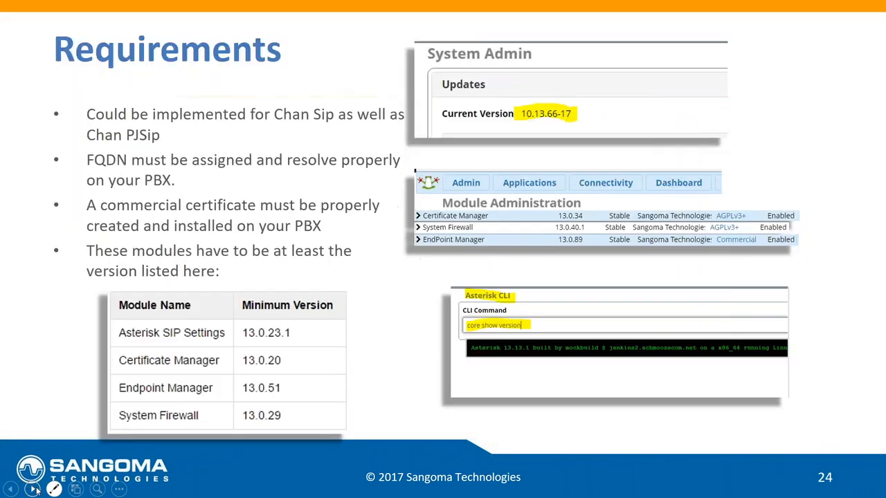
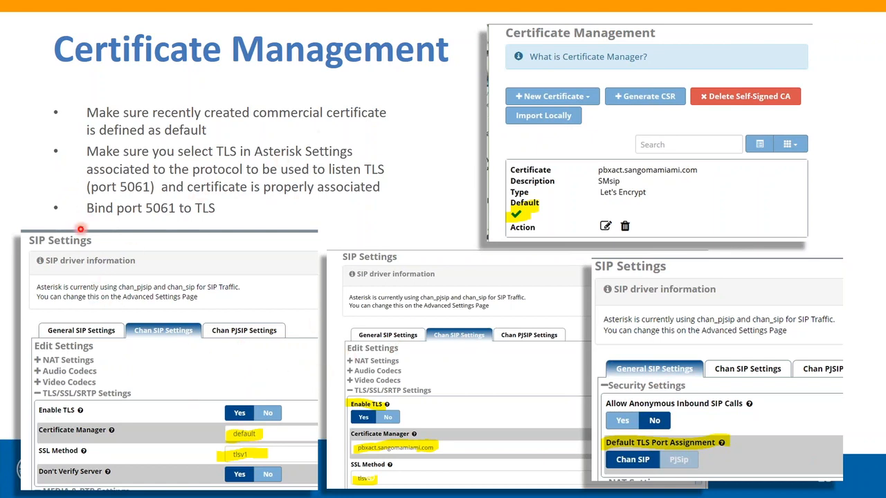
# - Switch to the PBX admin in Firefox and examine the NAT external address and local networks in the Asterisk SIP Settings
pyautogui.hotkey('alt', 'Tab')
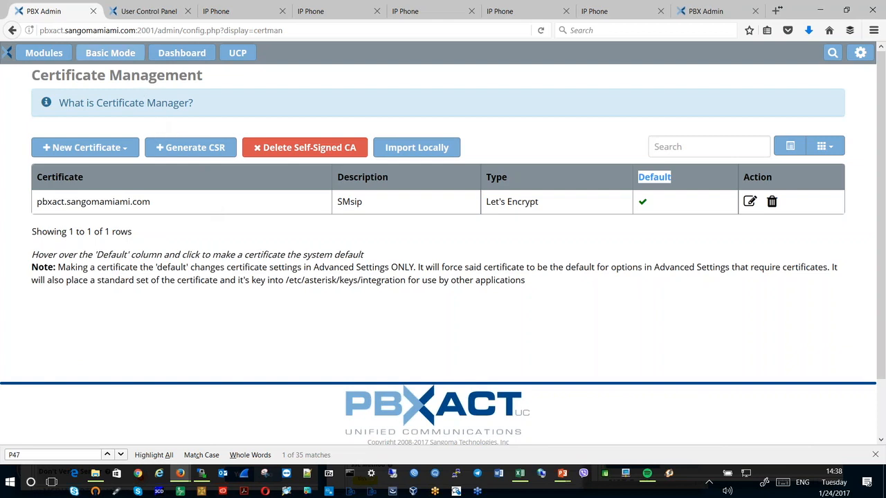
pyautogui.click(43, 53)
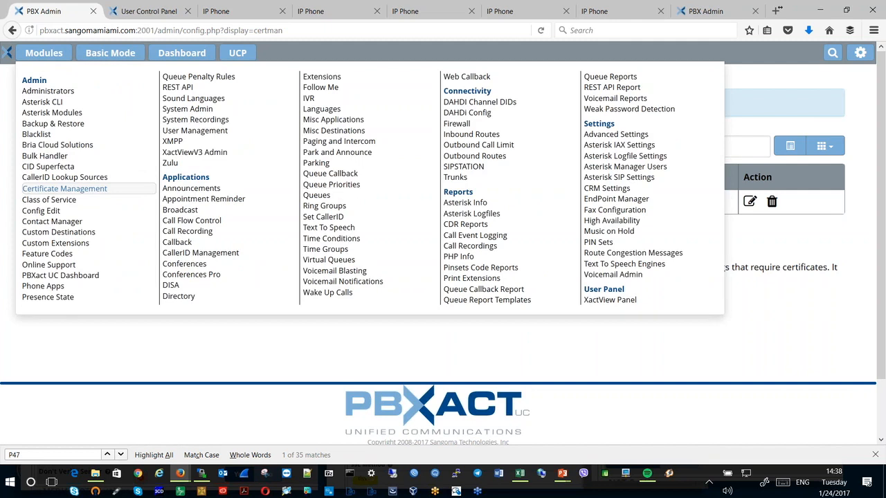
pyautogui.click(609, 178)
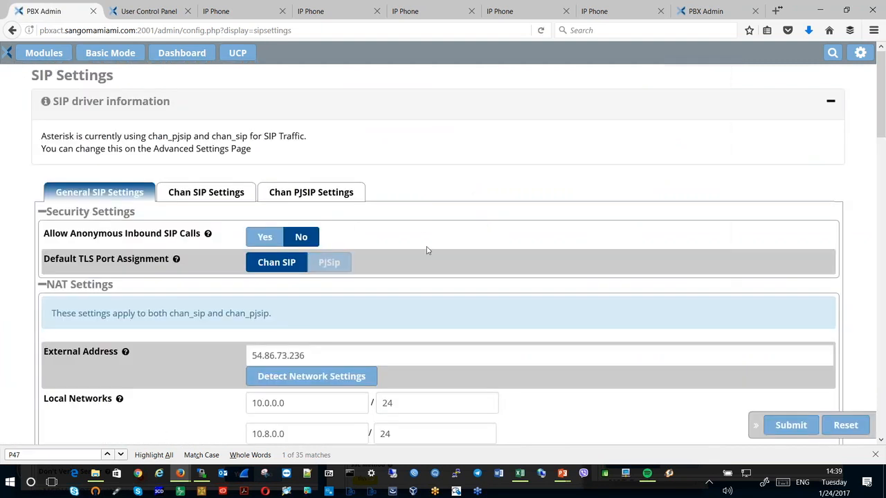
pyautogui.scroll(-2, 406, 234)
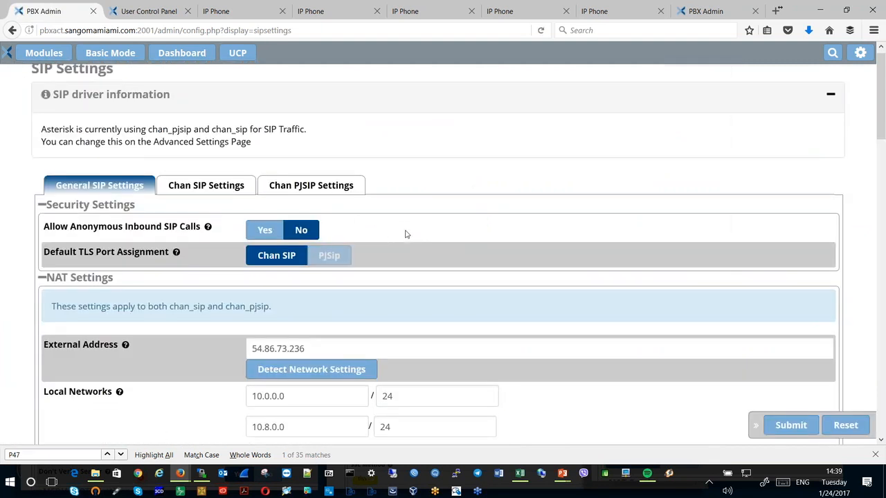
pyautogui.moveTo(320, 288); pyautogui.dragTo(243, 289)
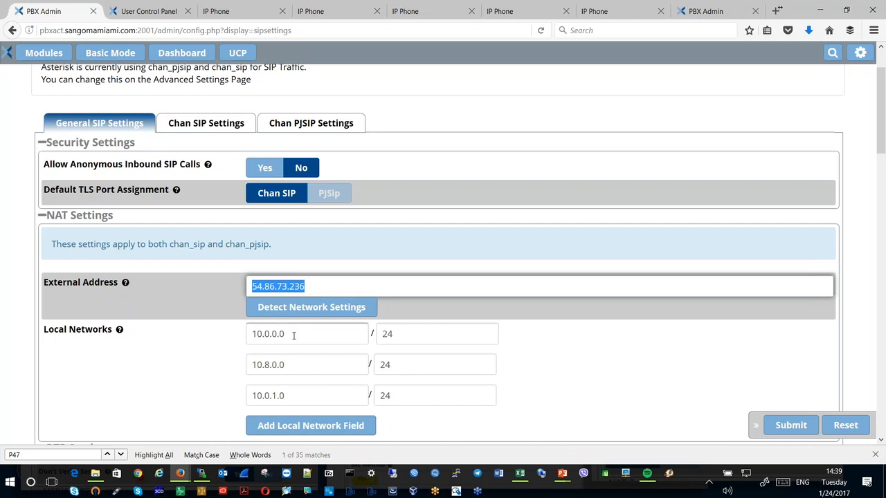
pyautogui.moveTo(294, 334); pyautogui.dragTo(249, 340)
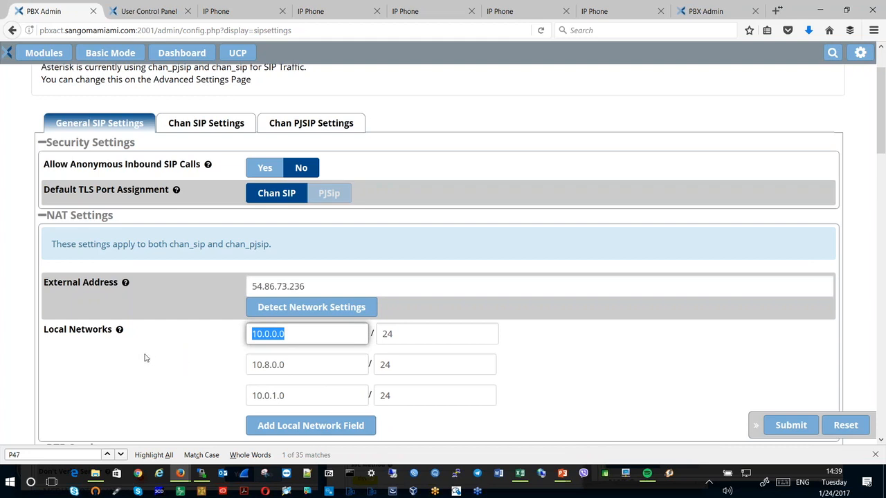
pyautogui.scroll(-3, 145, 357)
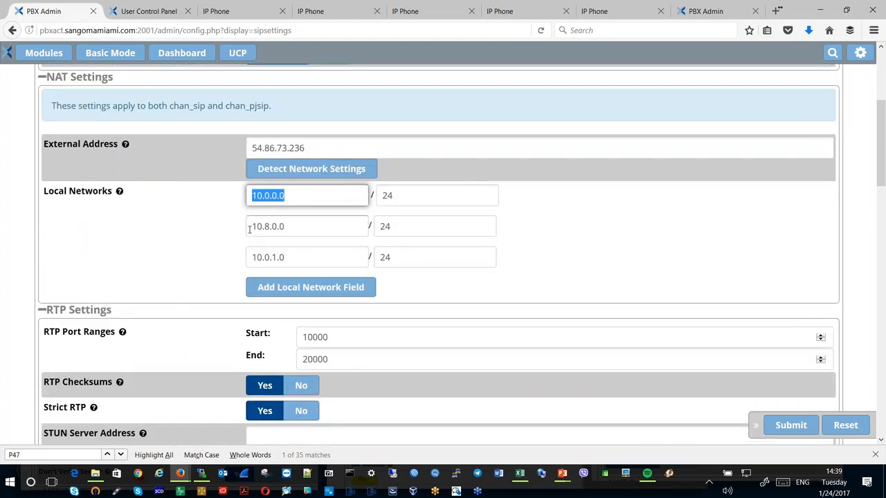
pyautogui.moveTo(300, 227); pyautogui.dragTo(255, 234)
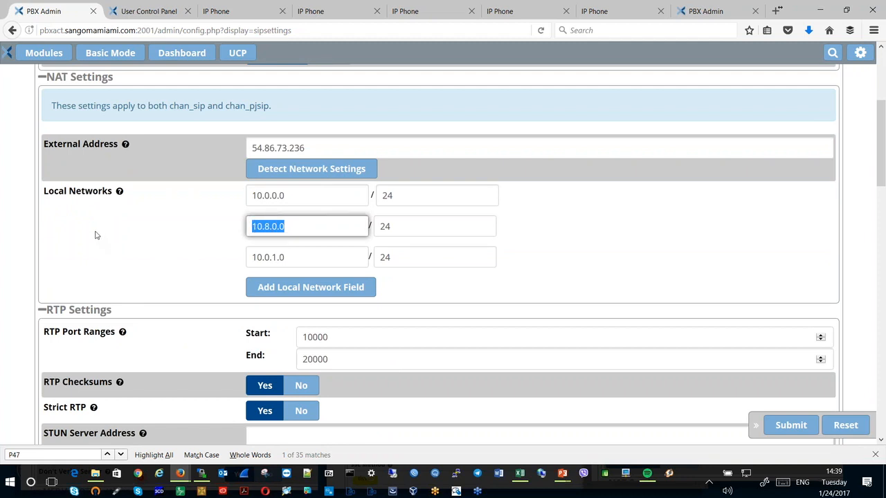
pyautogui.scroll(-2, 95, 236)
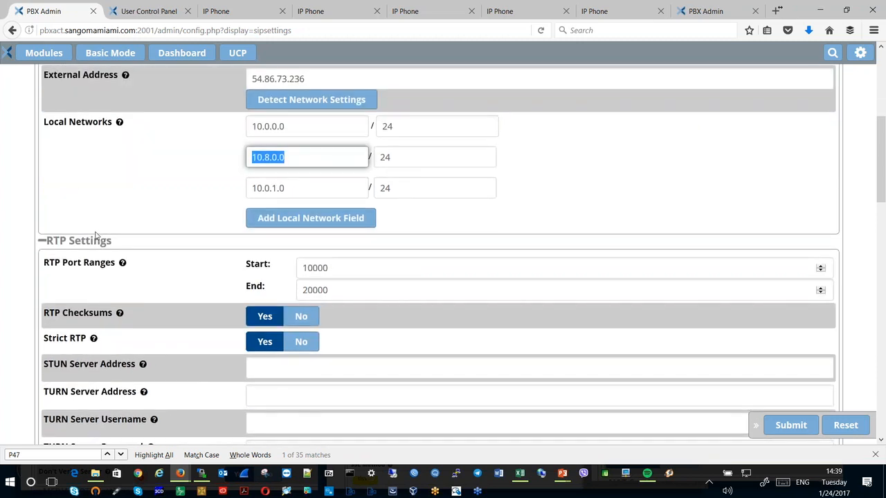
# - Review the general RTP settings and check which channel driver has the Default TLS Port Assignment
pyautogui.scroll(-4, 95, 236)
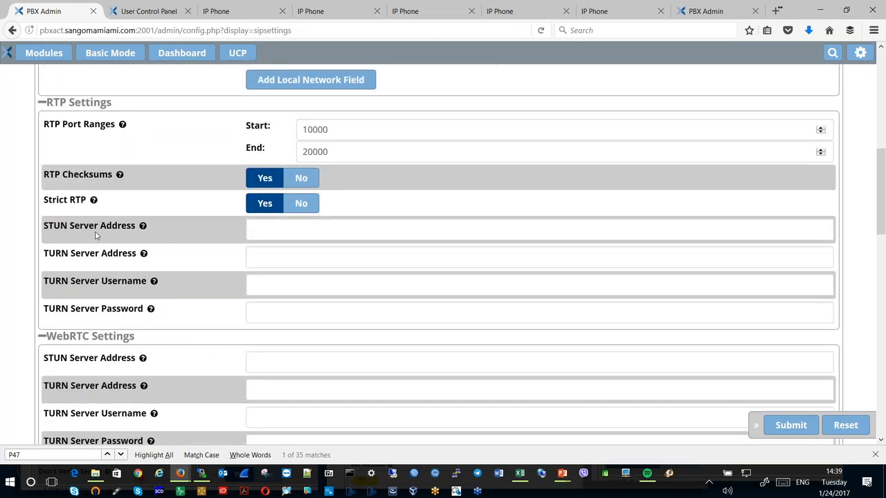
pyautogui.scroll(-7, 95, 236)
pyautogui.scroll(12, 96, 235)
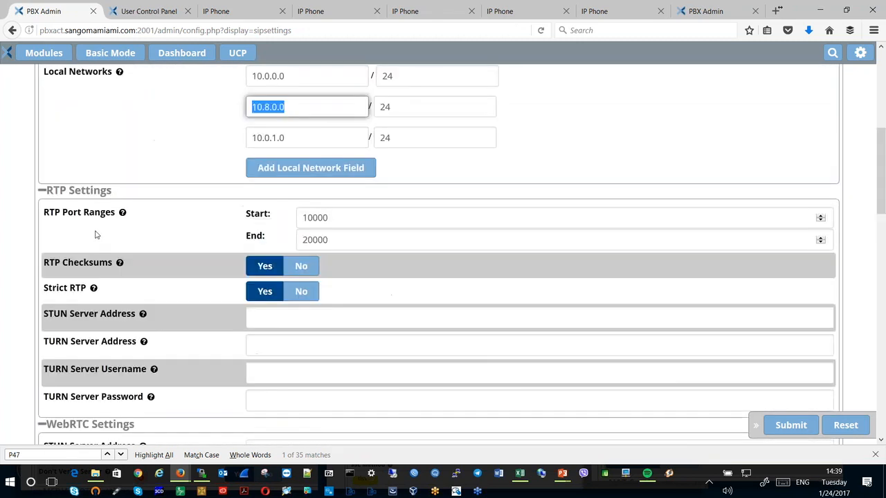
pyautogui.scroll(5, 95, 235)
pyautogui.click(204, 192)
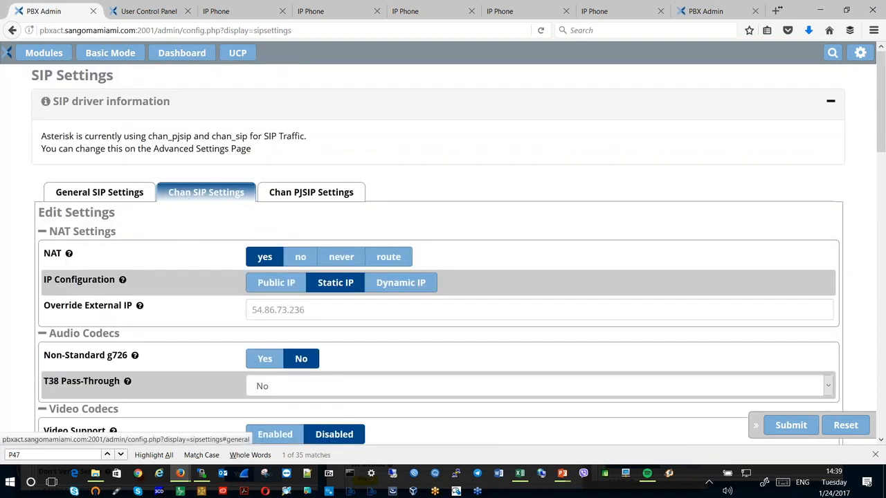
pyautogui.click(116, 194)
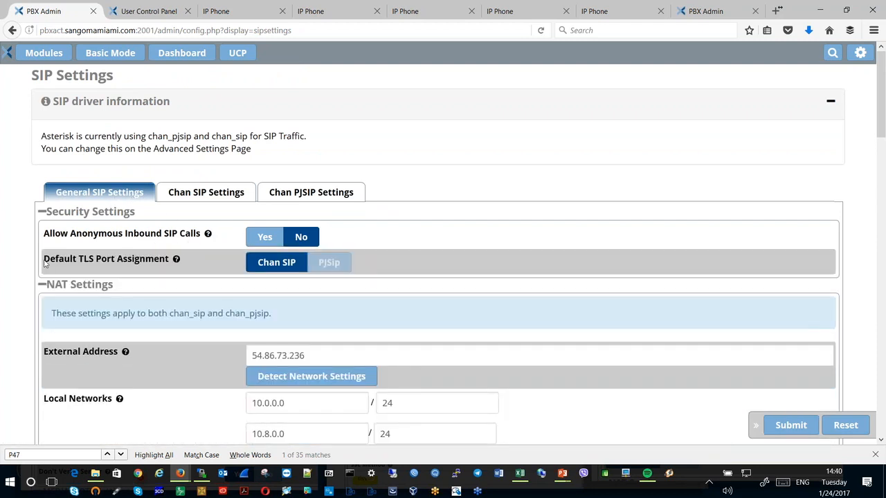
pyautogui.moveTo(44, 260); pyautogui.dragTo(171, 258)
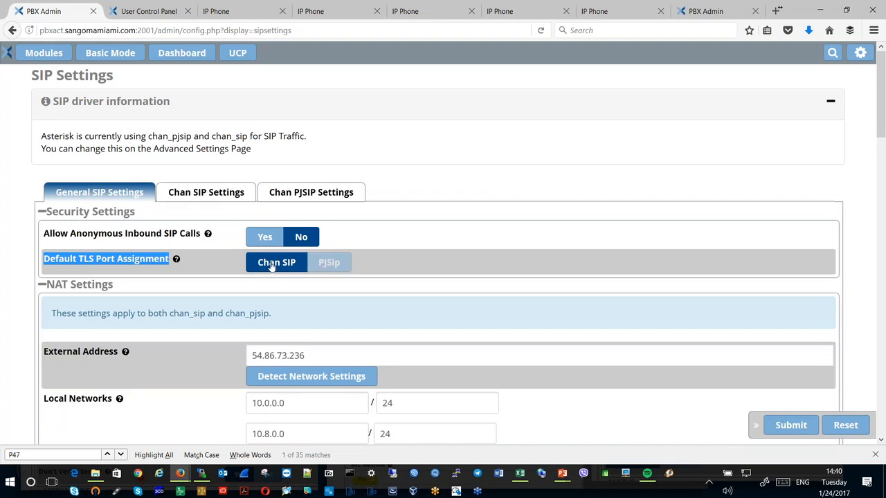
# - Open the Chan SIP settings and check the Override External IP and Enable TLS options
pyautogui.click(205, 195)
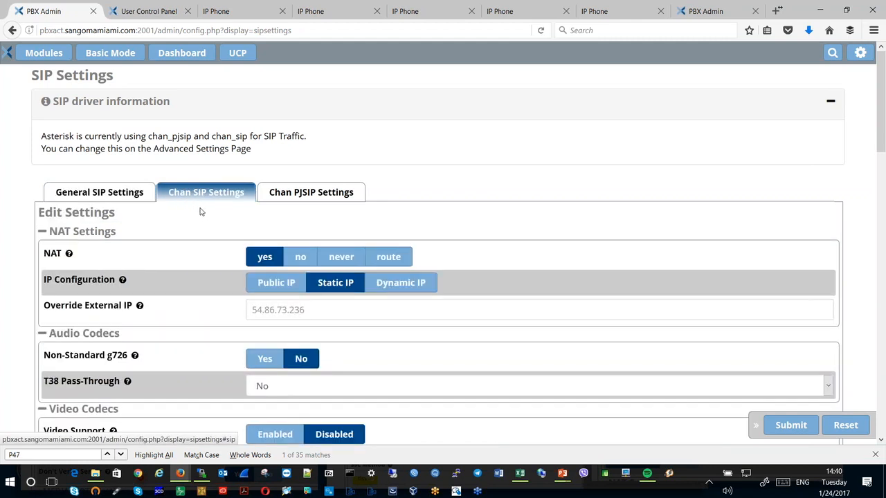
pyautogui.moveTo(138, 312)
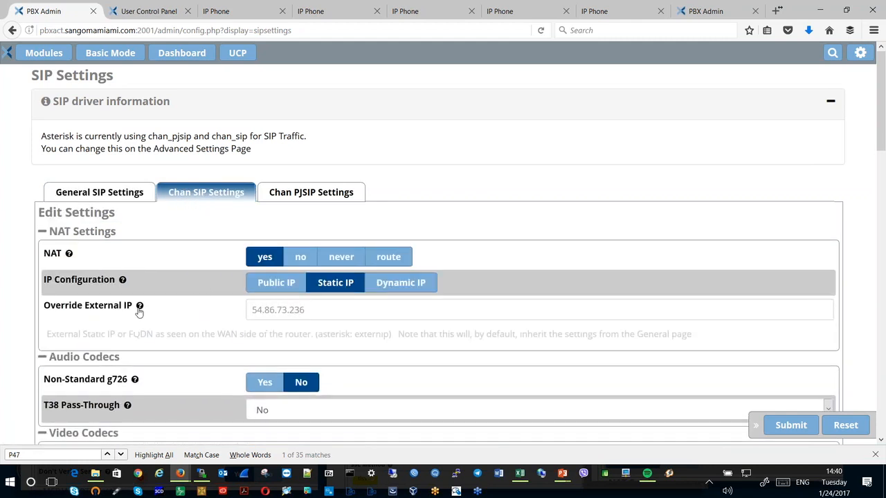
pyautogui.click(317, 311)
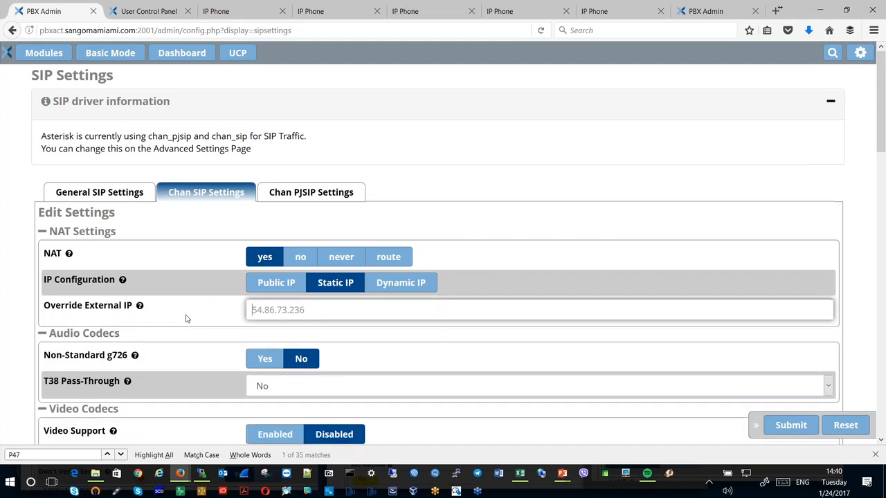
pyautogui.scroll(-2, 166, 316)
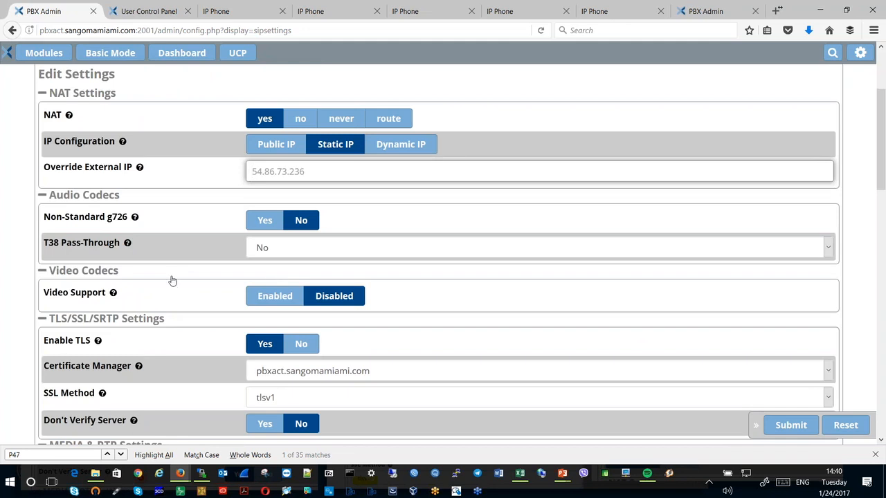
pyautogui.scroll(-2, 173, 280)
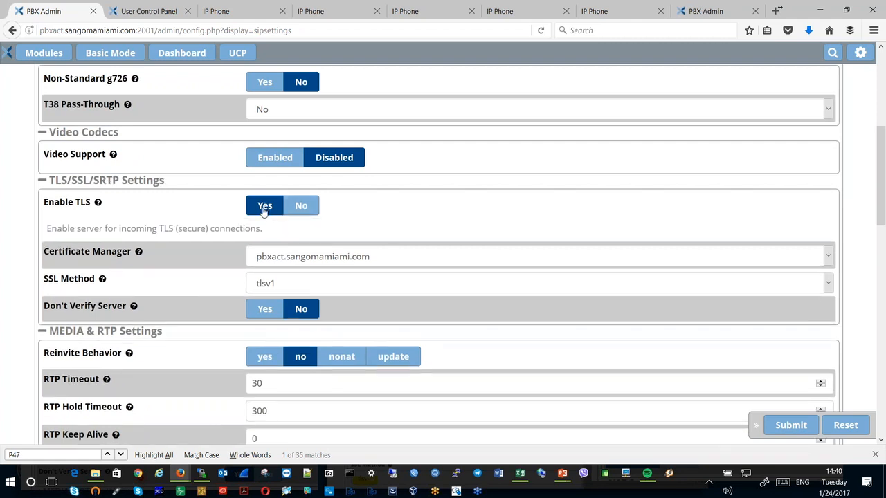
# - Select the pbxact.sangomamiami.com certificate and the tlsv1 SSL method in the Chan SIP TLS/SSL/SRTP settings
pyautogui.click(286, 257)
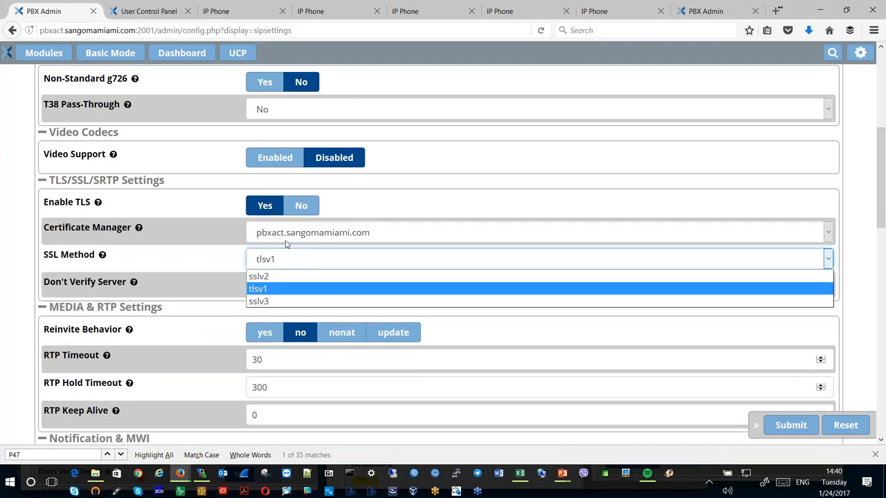
pyautogui.click(287, 238)
pyautogui.click(289, 237)
pyautogui.click(289, 236)
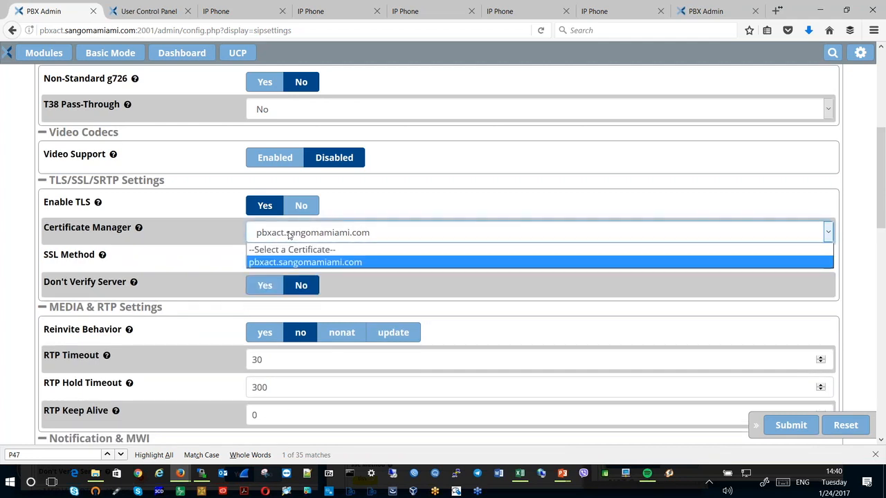
pyautogui.click(294, 265)
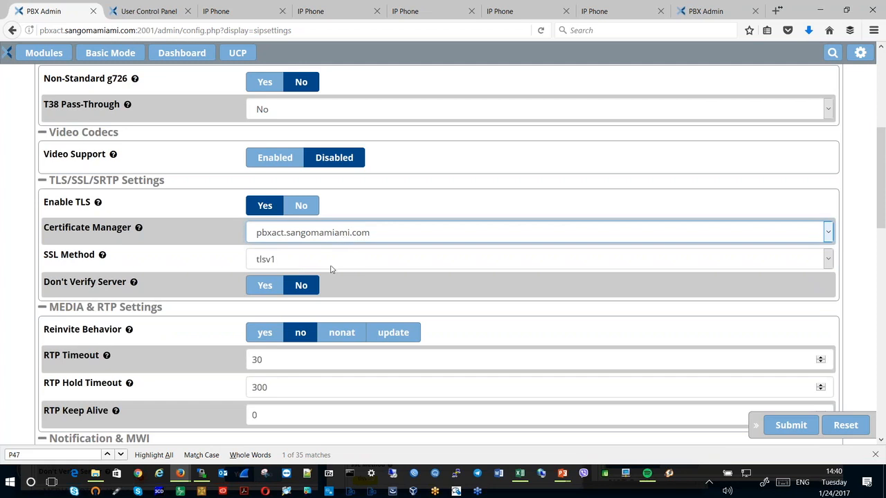
pyautogui.click(303, 262)
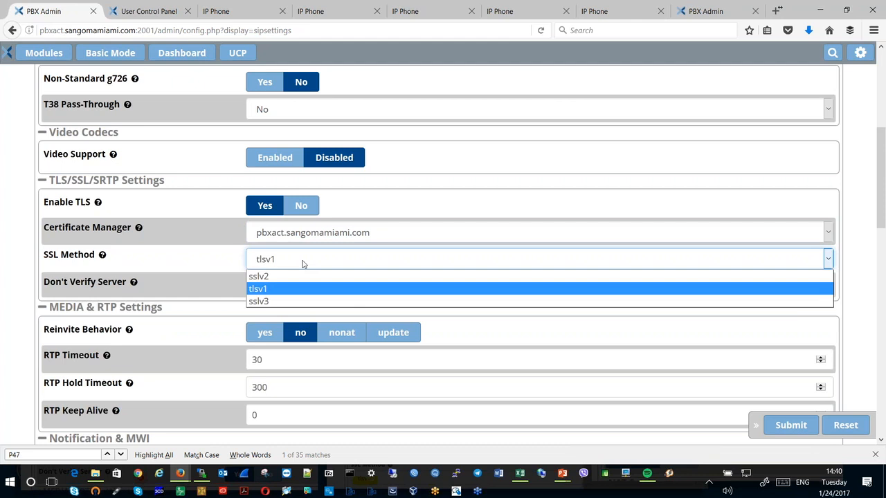
pyautogui.click(263, 291)
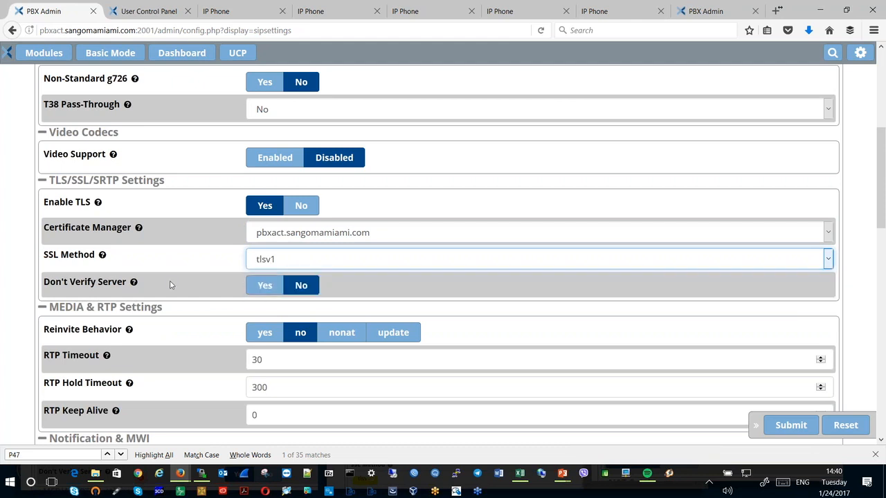
# - Review the Chan SIP media, notification, registration and advanced general settings
pyautogui.scroll(-4, 170, 285)
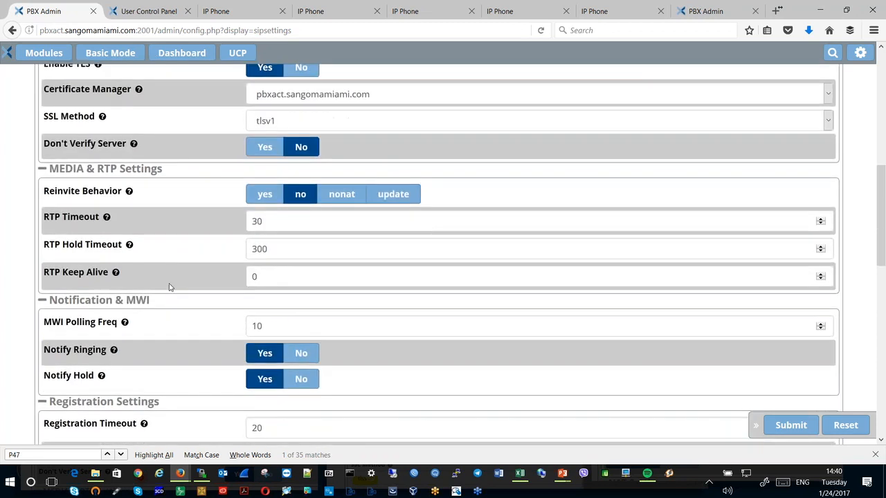
pyautogui.scroll(-5, 171, 285)
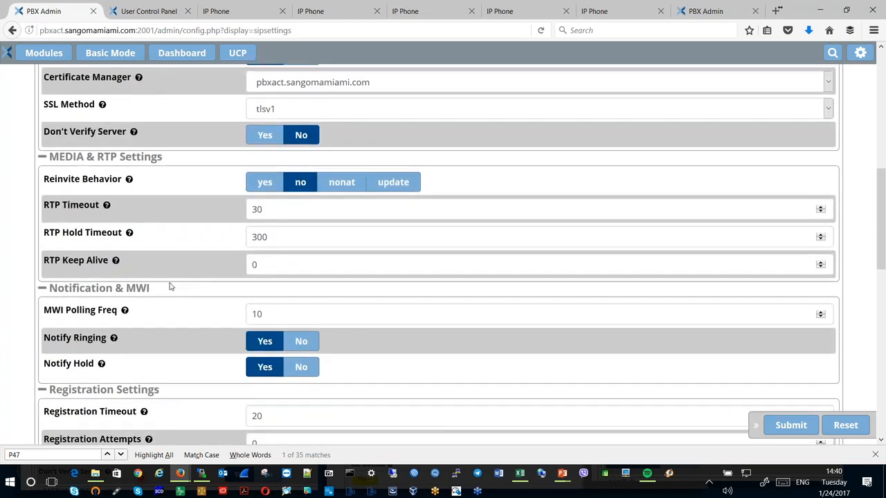
pyautogui.scroll(-3, 169, 286)
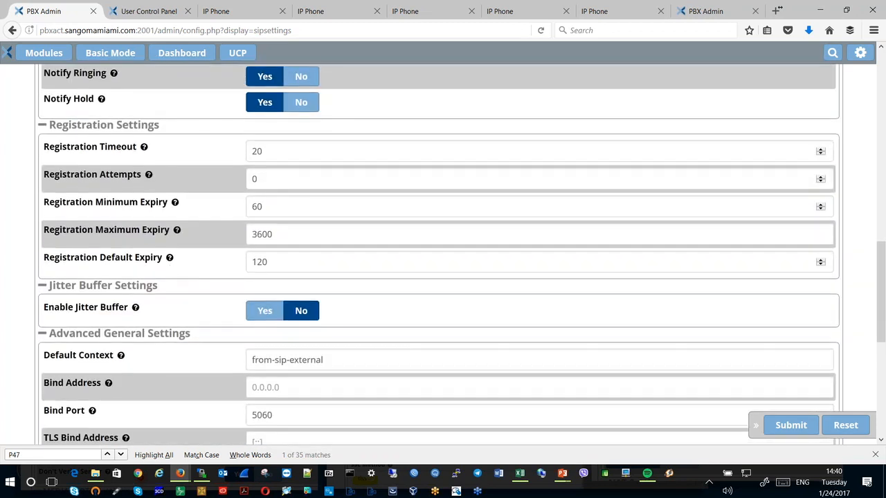
pyautogui.scroll(-5, 169, 285)
pyautogui.scroll(8, 169, 286)
pyautogui.scroll(10, 170, 286)
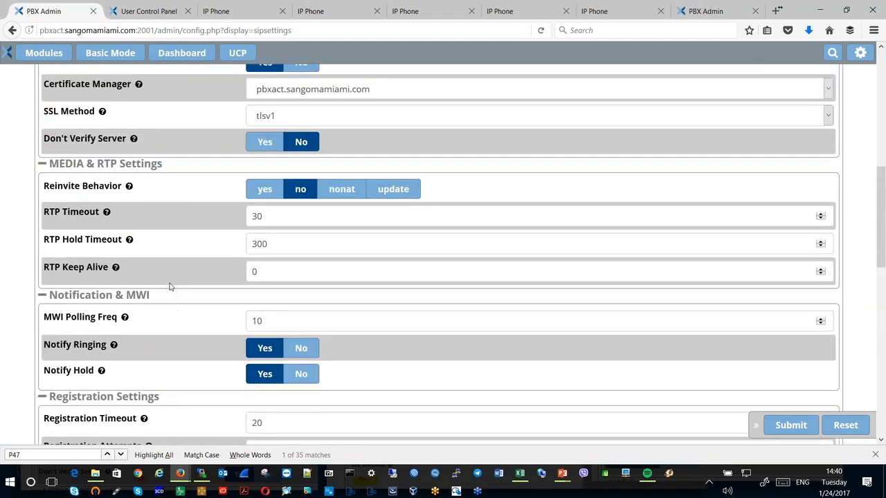
# - Set Verify Client and Verify Server to Yes in the Chan PJSIP TLS/SSL/SRTP settings
pyautogui.click(287, 193)
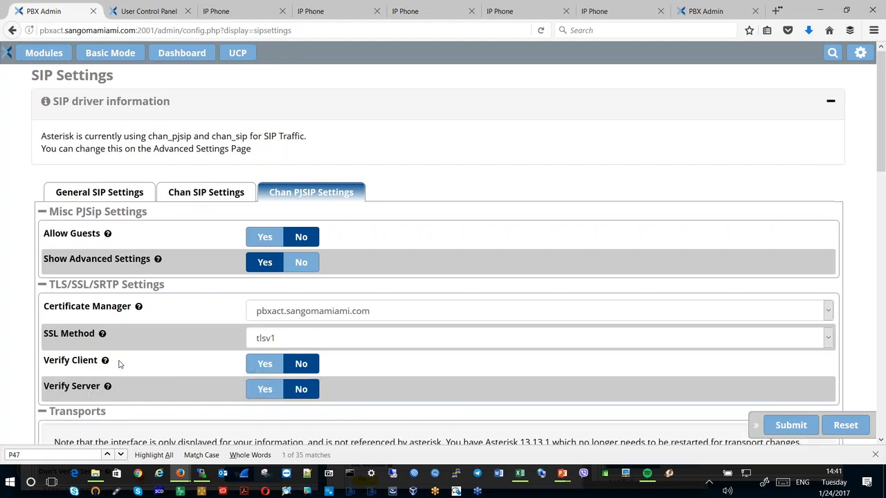
pyautogui.click(253, 365)
pyautogui.click(256, 390)
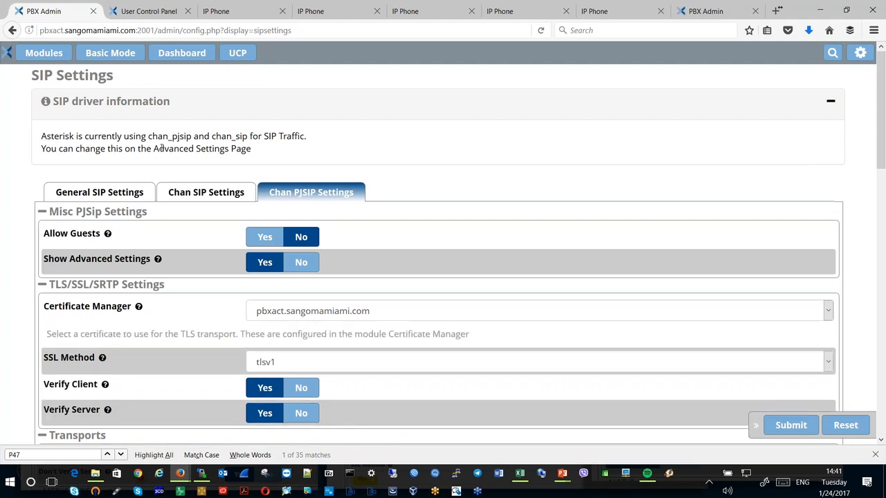
# - Recheck the TLS/SSL/SRTP options in the Chan SIP settings and switch back to the PowerPoint slide show
pyautogui.click(198, 196)
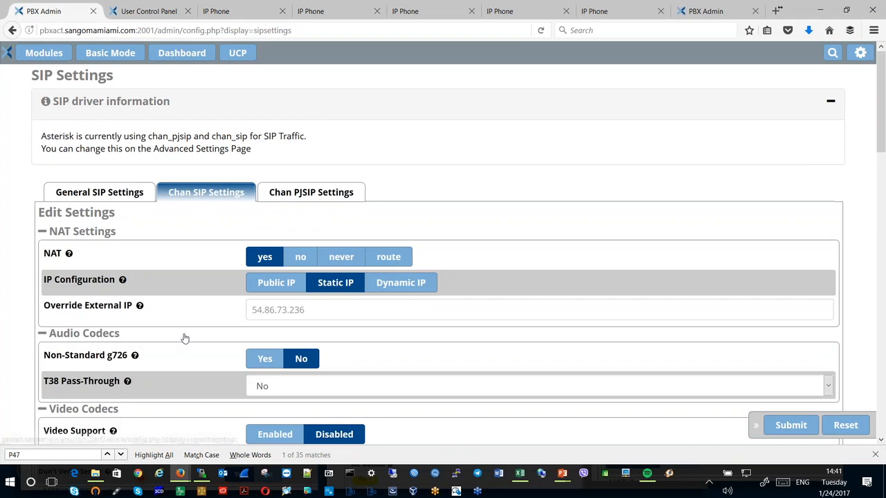
pyautogui.scroll(-1, 184, 339)
pyautogui.scroll(-3, 43, 376)
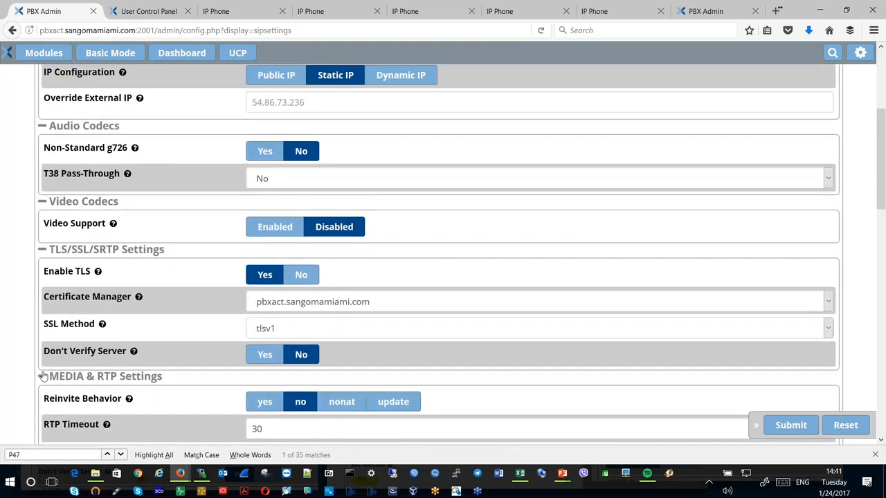
pyautogui.moveTo(135, 352)
pyautogui.scroll(-4, 180, 290)
pyautogui.scroll(10, 180, 291)
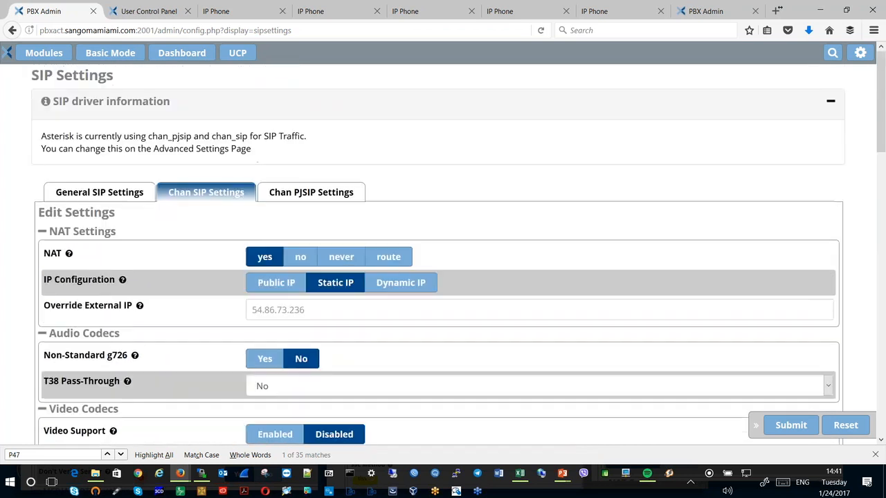
pyautogui.click(43, 53)
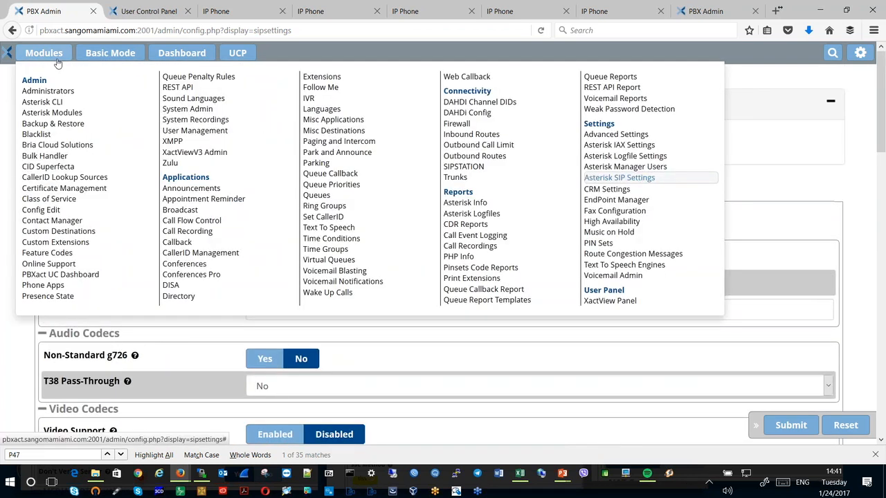
pyautogui.hotkey('alt', 'Tab')
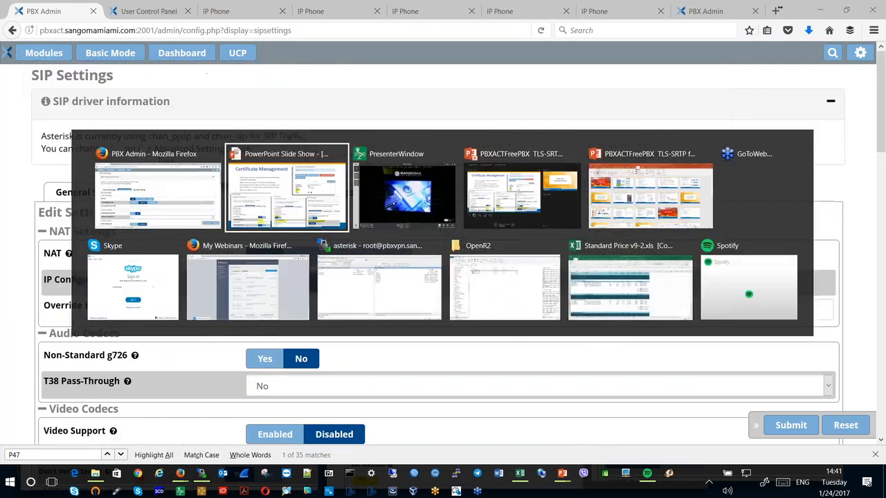
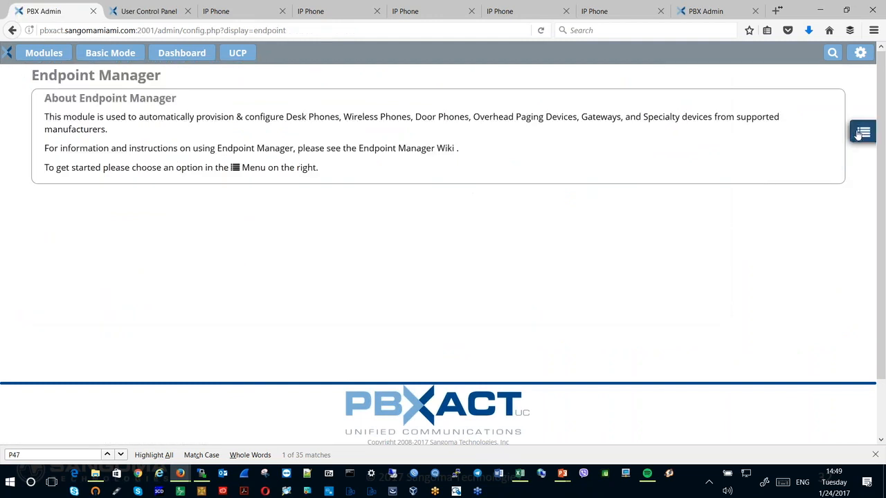
# - Open the Endpoint Manager global settings and review the internal address, external address, provisioning ports and phone passwords
pyautogui.click(858, 135)
pyautogui.click(637, 169)
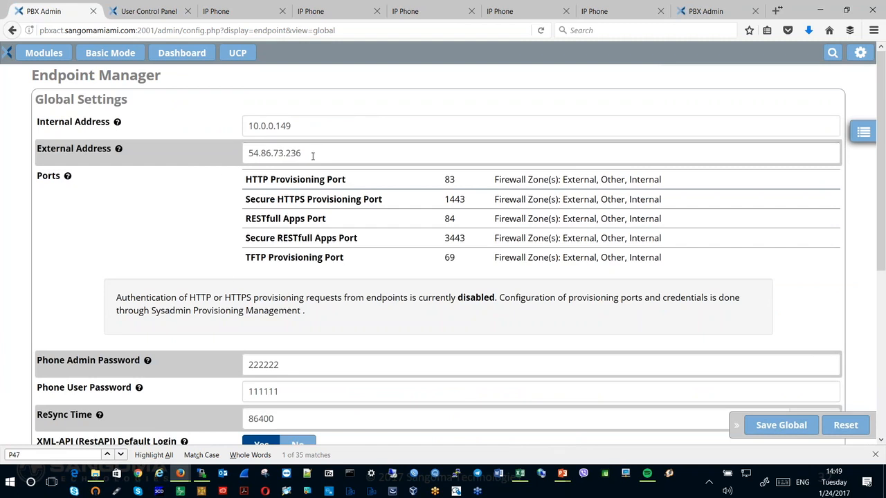
pyautogui.moveTo(312, 154); pyautogui.dragTo(246, 155)
pyautogui.click(244, 157)
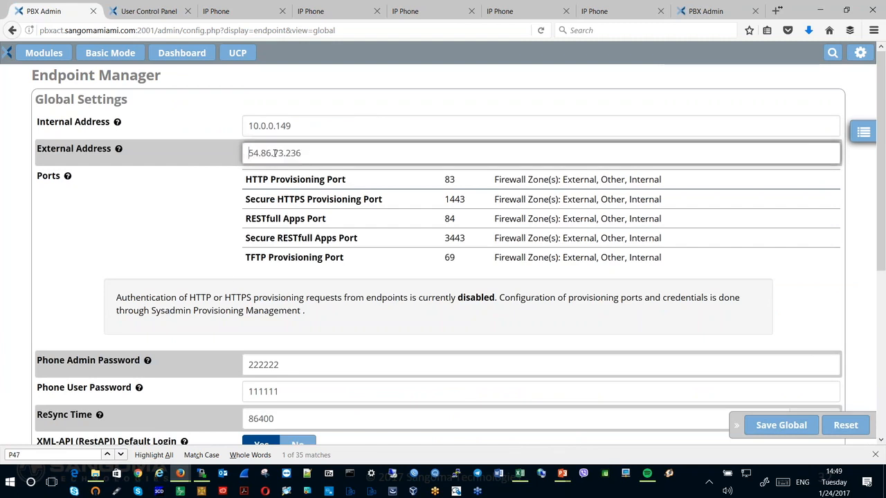
pyautogui.doubleClick(310, 132)
pyautogui.click(191, 207)
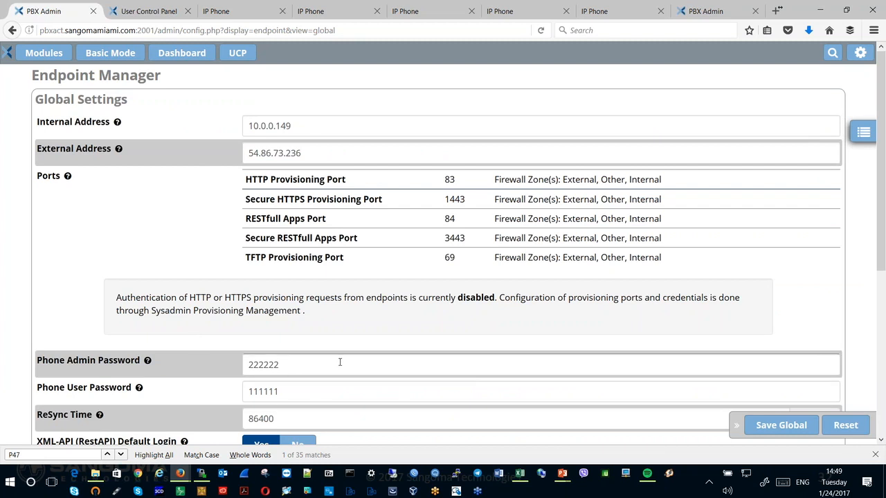
pyautogui.scroll(-3, 340, 362)
pyautogui.scroll(3, 340, 367)
# - Open the Sangoma template sangoma_default_built_in_tls_srtp and review its SIP destination and provisioning addresses
pyautogui.click(858, 133)
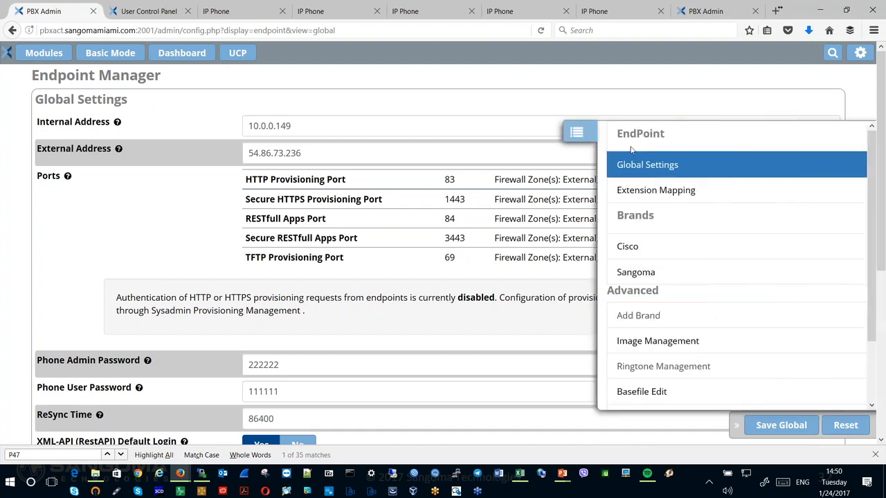
pyautogui.click(623, 274)
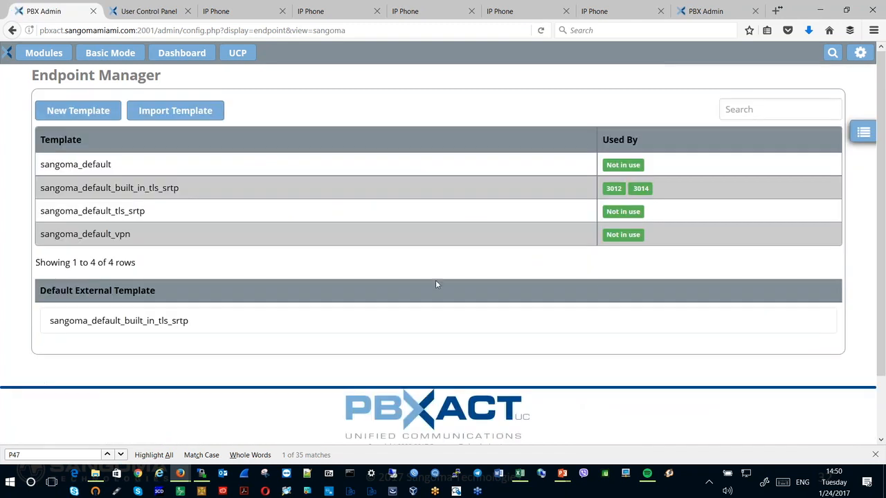
pyautogui.click(115, 193)
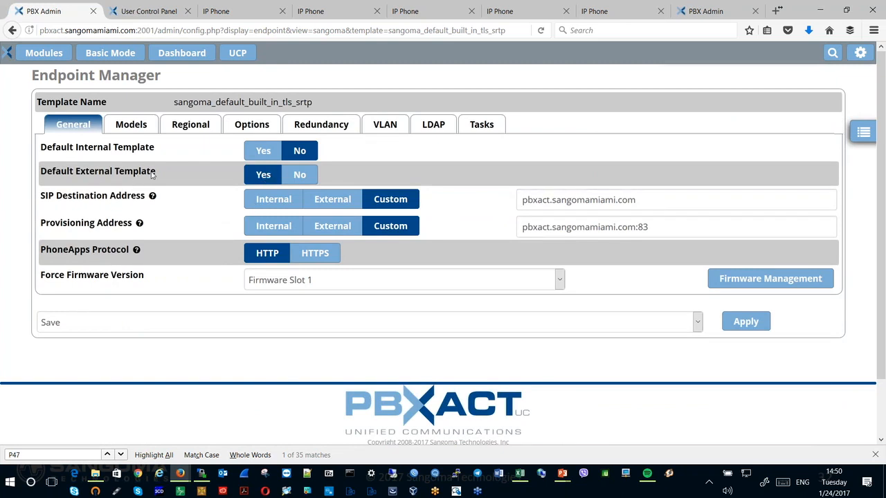
pyautogui.moveTo(152, 197)
pyautogui.moveTo(503, 234)
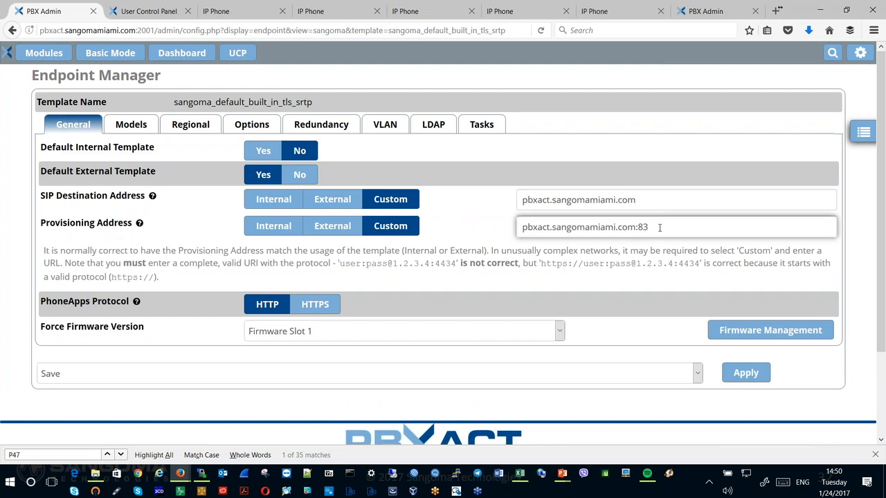
pyautogui.moveTo(111, 208)
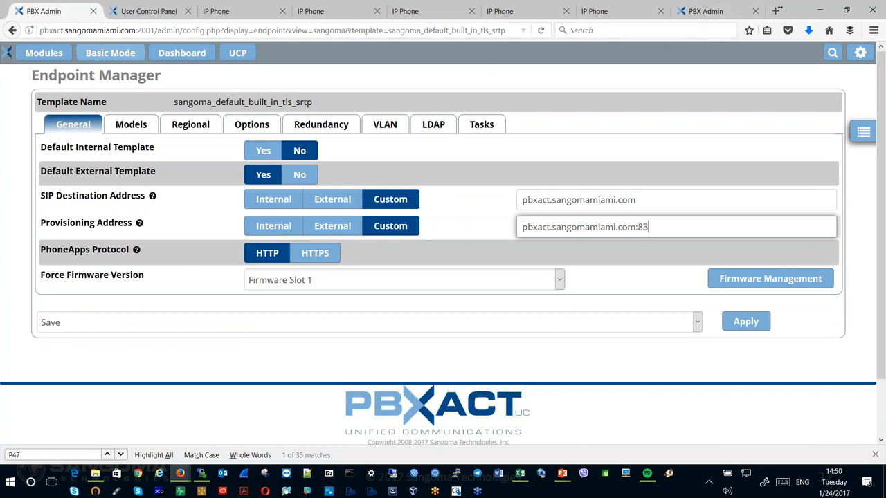
# - Check the HTTPS address of the secure PBX Admin page showing Extension Mapping and look over the Endpoint Manager sections
pyautogui.click(707, 11)
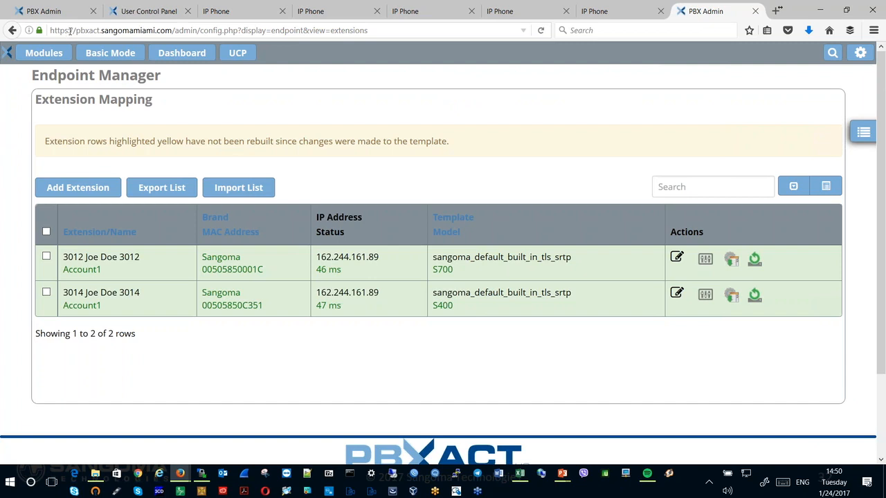
pyautogui.moveTo(70, 31); pyautogui.dragTo(43, 41)
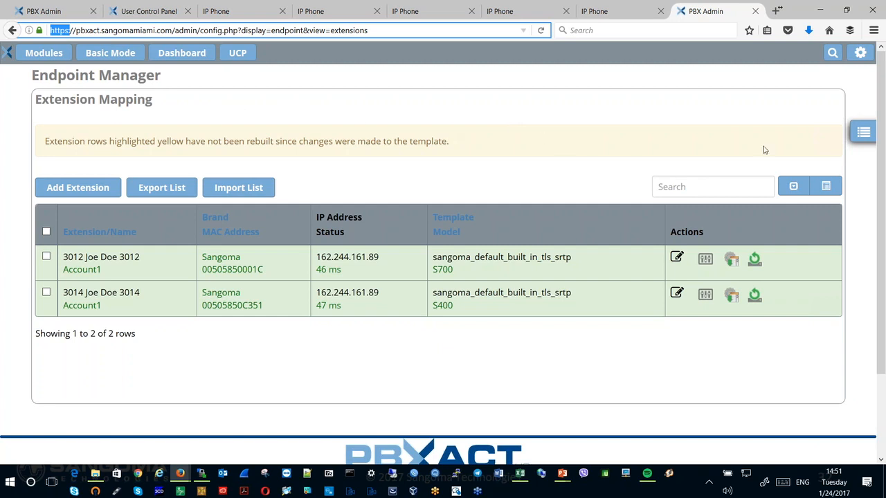
pyautogui.click(862, 134)
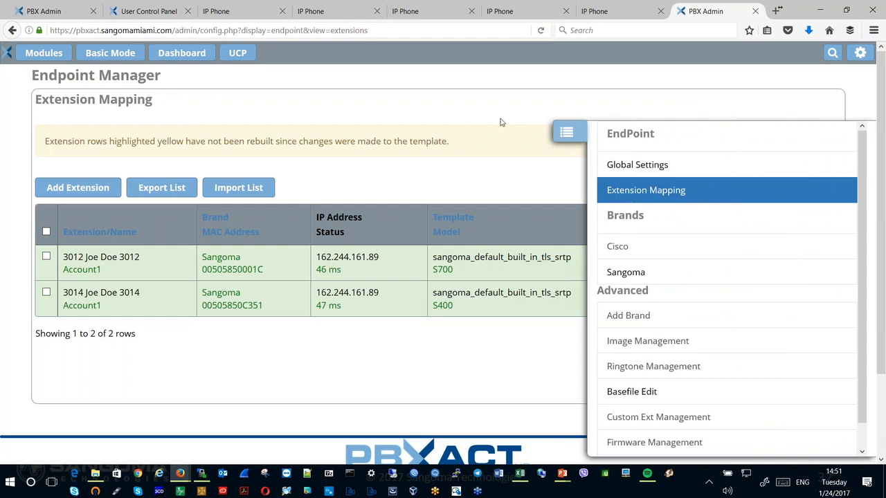
pyautogui.click(566, 133)
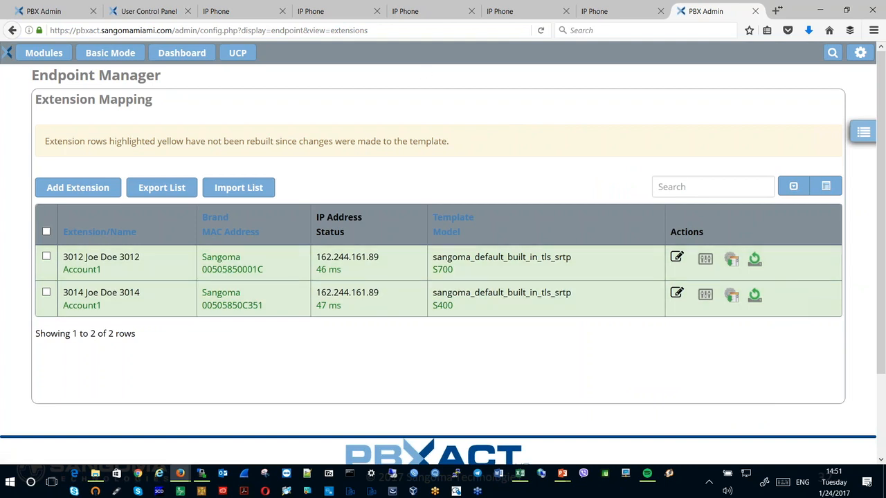
# - Bring the IPEVO Presenter camera window into view to show the desk phone's screen, and move it away again
pyautogui.moveTo(768, 0); pyautogui.dragTo(595, 0)
pyautogui.moveTo(491, 0); pyautogui.dragTo(315, 7)
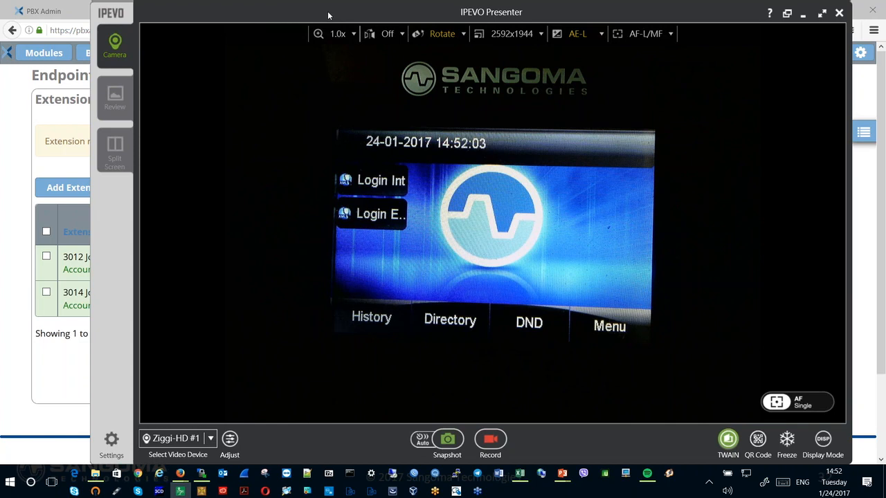
pyautogui.moveTo(329, 15); pyautogui.dragTo(324, 16)
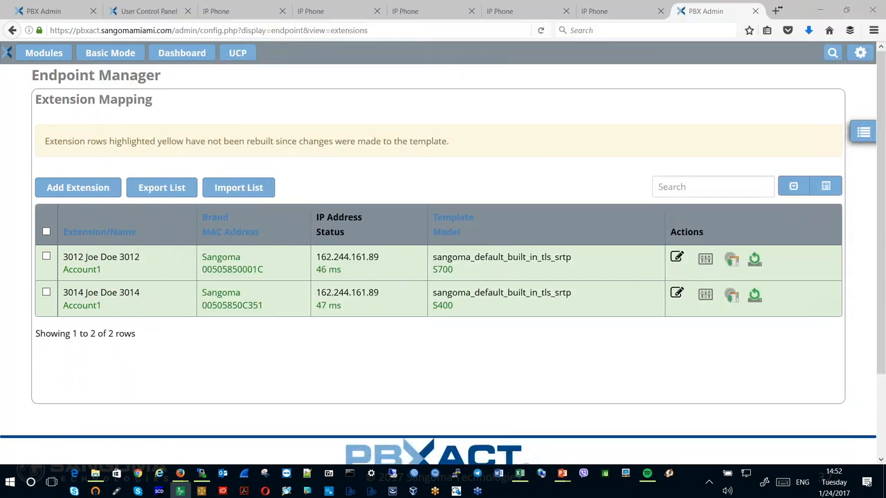
# - Sign in to the S500 phone's web interface with the saved credentials and check the account status on its status page
pyautogui.click(236, 14)
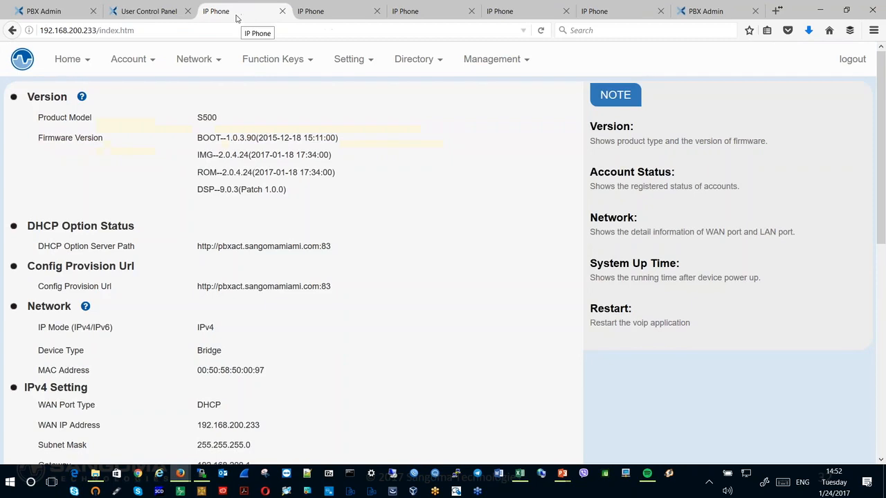
pyautogui.click(77, 67)
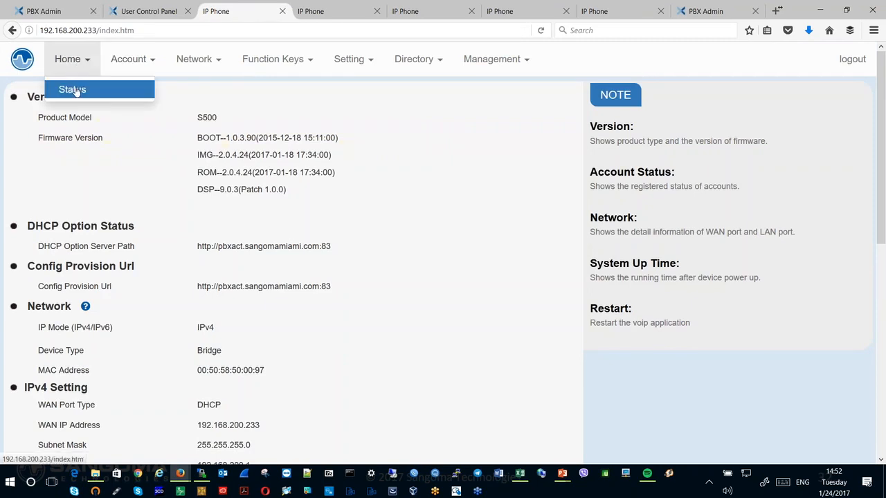
pyautogui.click(73, 91)
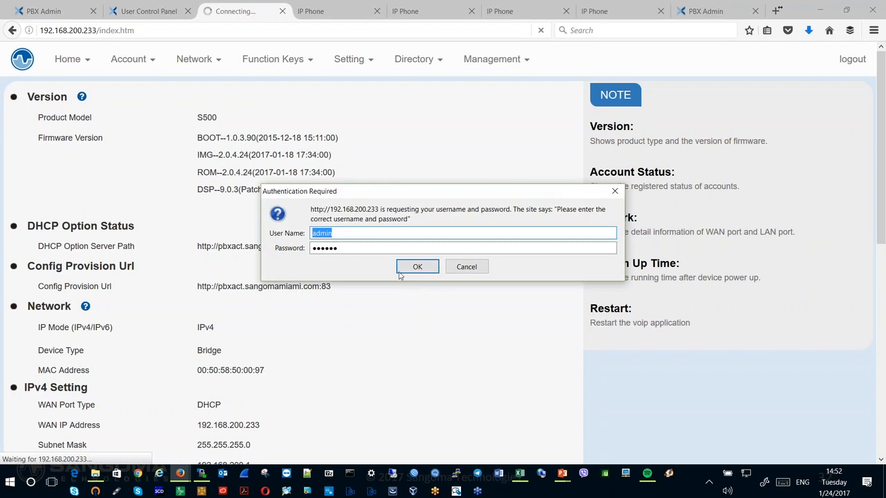
pyautogui.click(415, 267)
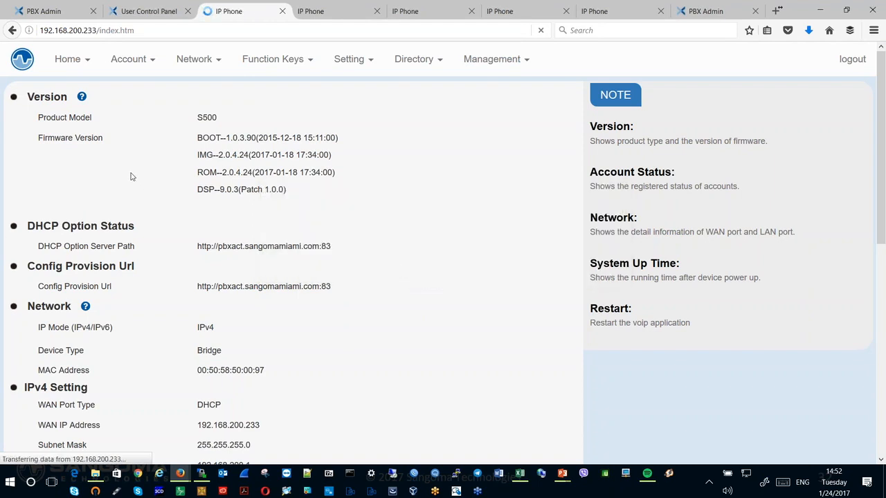
pyautogui.scroll(-3, 133, 177)
pyautogui.scroll(3, 133, 177)
pyautogui.scroll(-10, 132, 177)
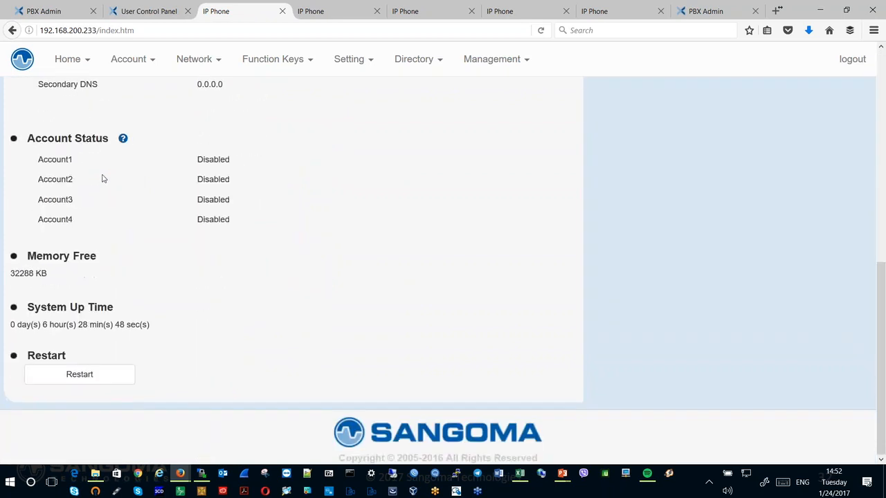
pyautogui.moveTo(40, 158); pyautogui.dragTo(234, 210)
pyautogui.scroll(10, 275, 218)
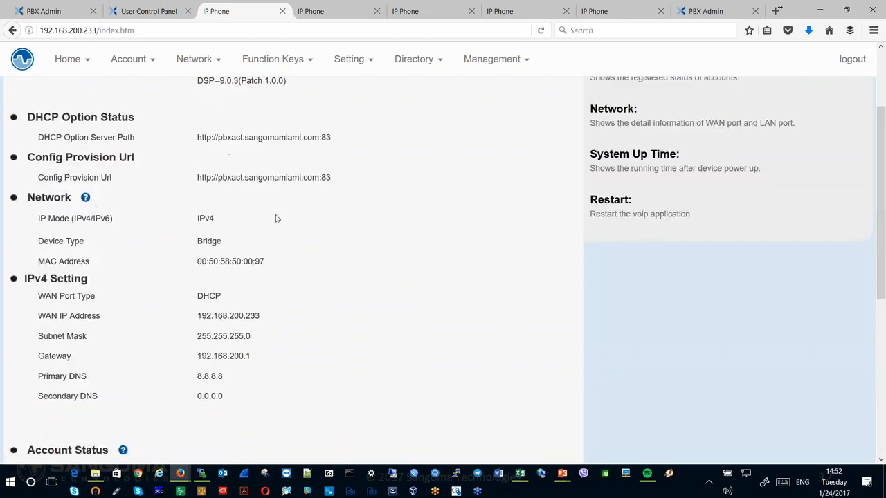
# - Review Account 1's basic settings on the phone, including the primary SIP server and SIP transport
pyautogui.click(133, 65)
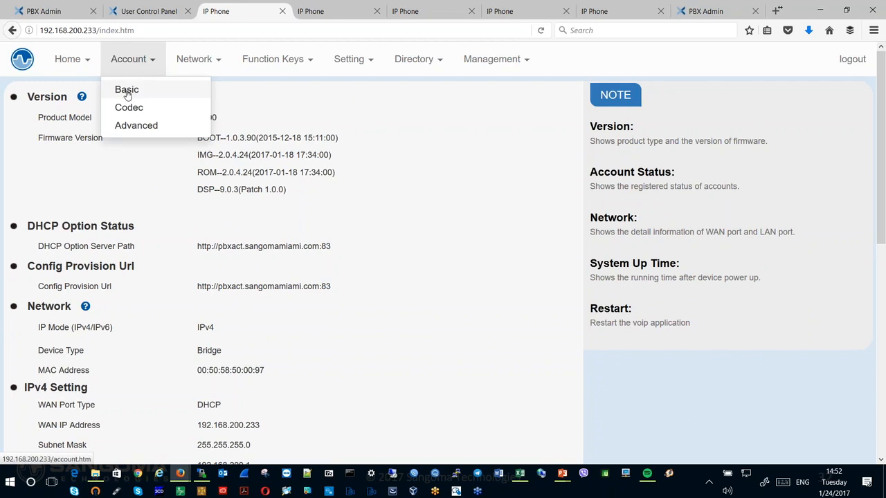
pyautogui.click(128, 93)
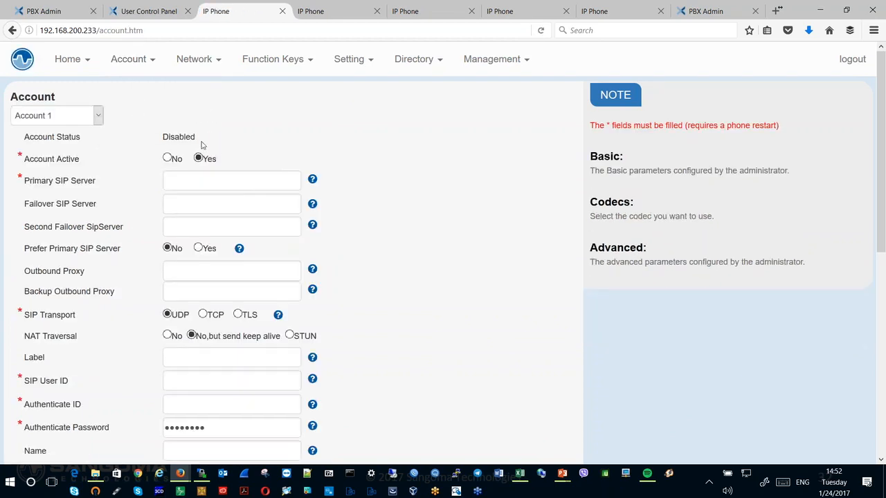
pyautogui.click(171, 180)
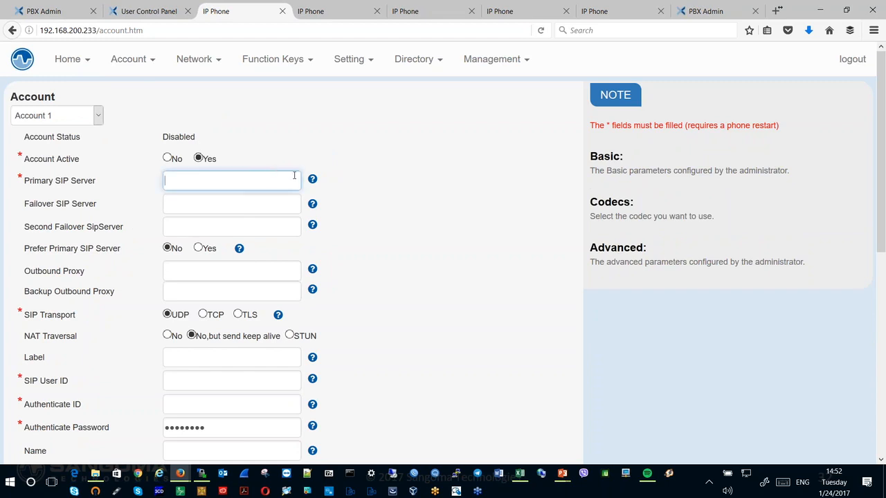
pyautogui.click(291, 178)
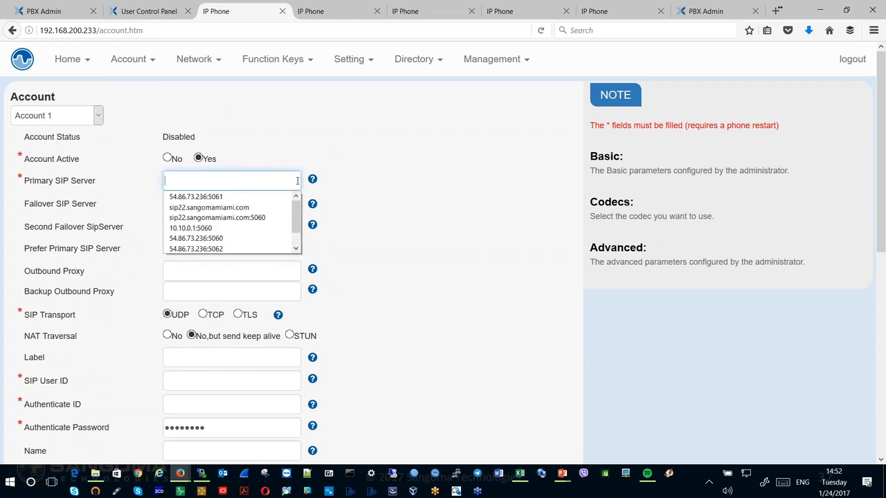
pyautogui.click(169, 315)
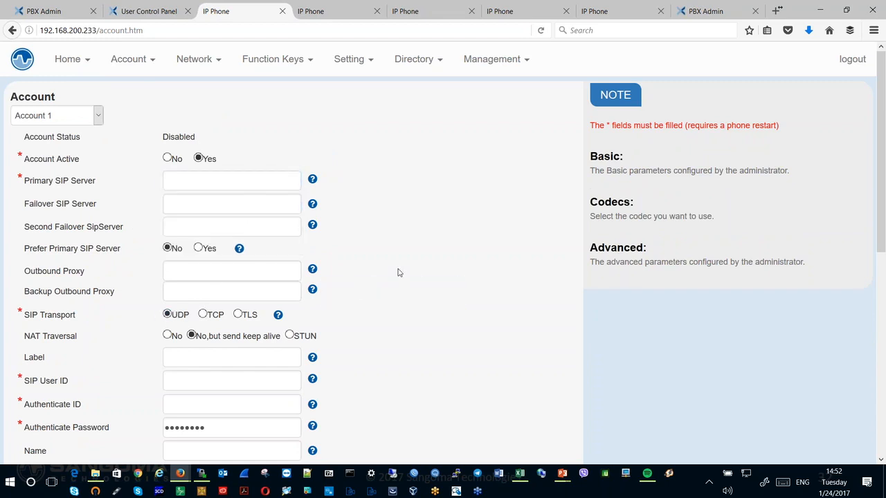
pyautogui.scroll(-5, 398, 271)
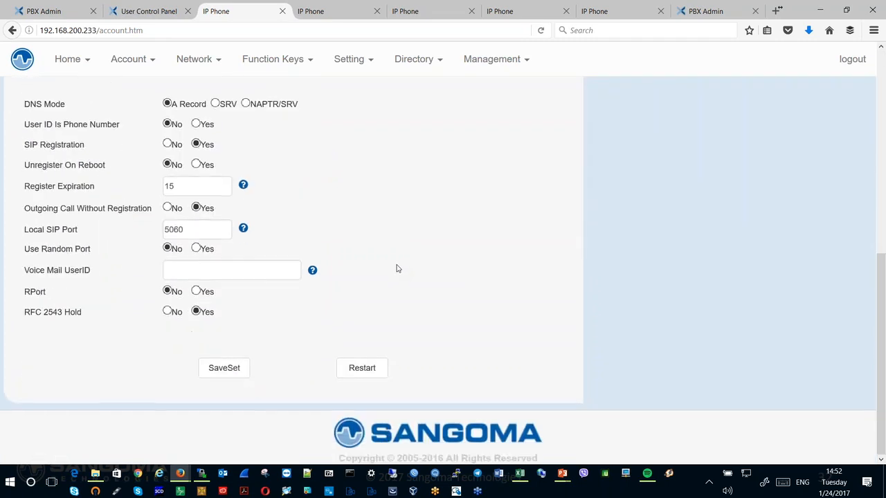
pyautogui.scroll(5, 398, 269)
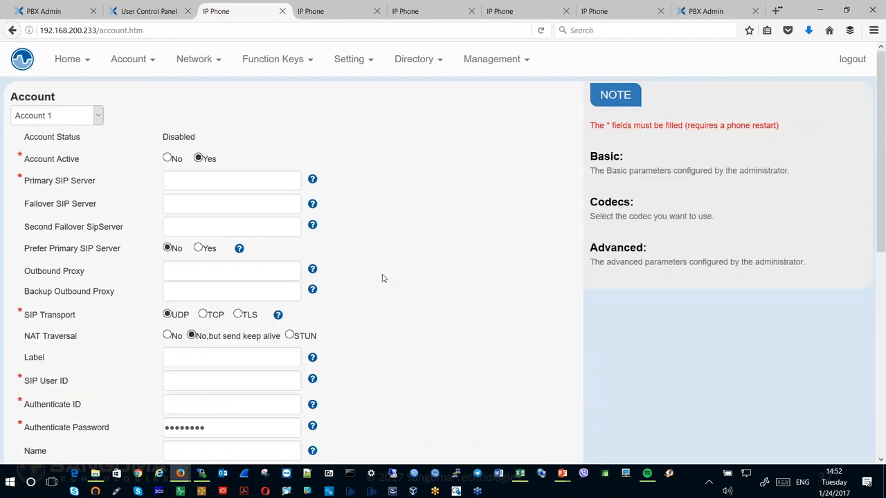
# - Review the SRTP mode options in Account 1's advanced settings and open the phone's auto-provisioning settings
pyautogui.click(128, 65)
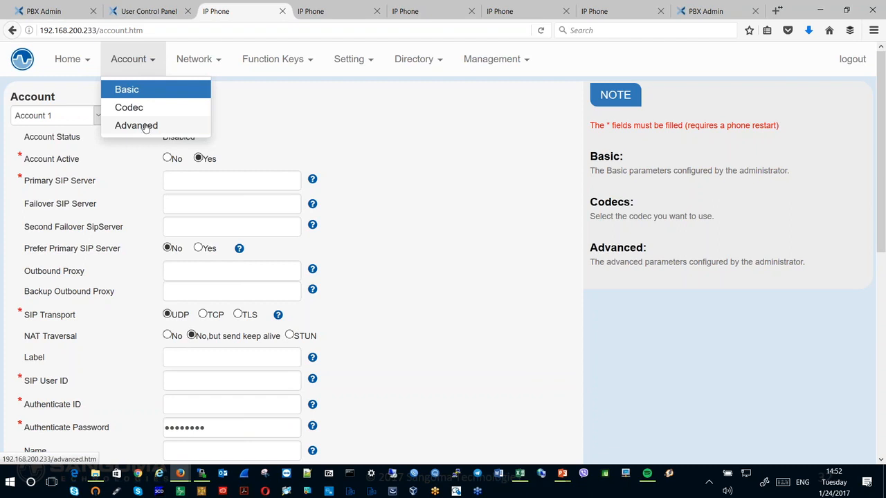
pyautogui.click(137, 126)
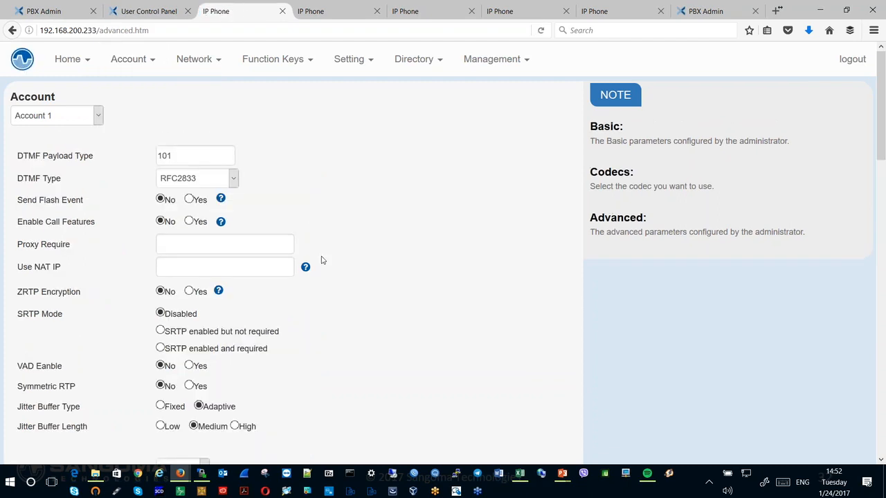
pyautogui.click(160, 332)
pyautogui.click(160, 348)
pyautogui.click(160, 314)
pyautogui.click(482, 66)
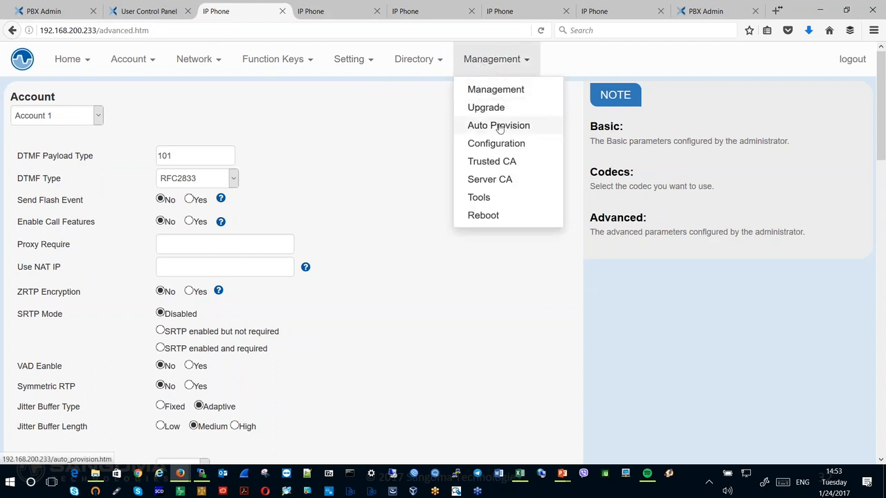
pyautogui.click(499, 127)
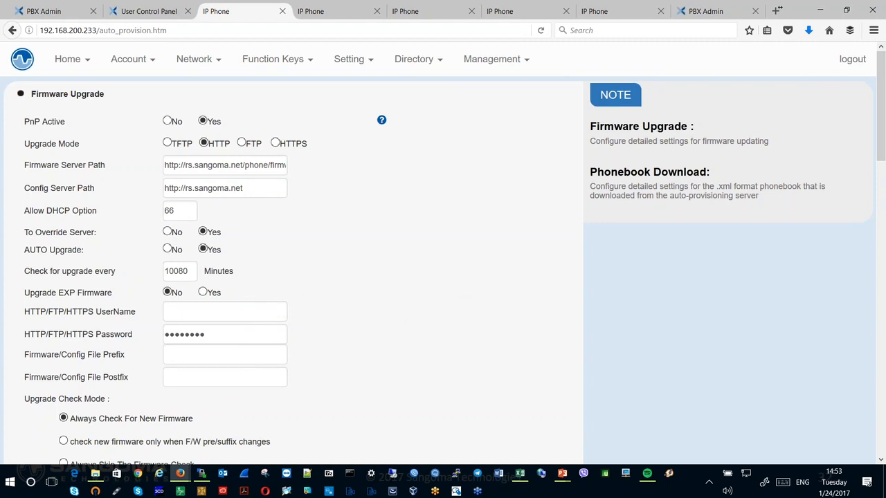
# - View the phone's screen in the IPEVO Presenter camera window and reopen the status page in the phone's web interface
pyautogui.moveTo(702, 0); pyautogui.dragTo(232, 31)
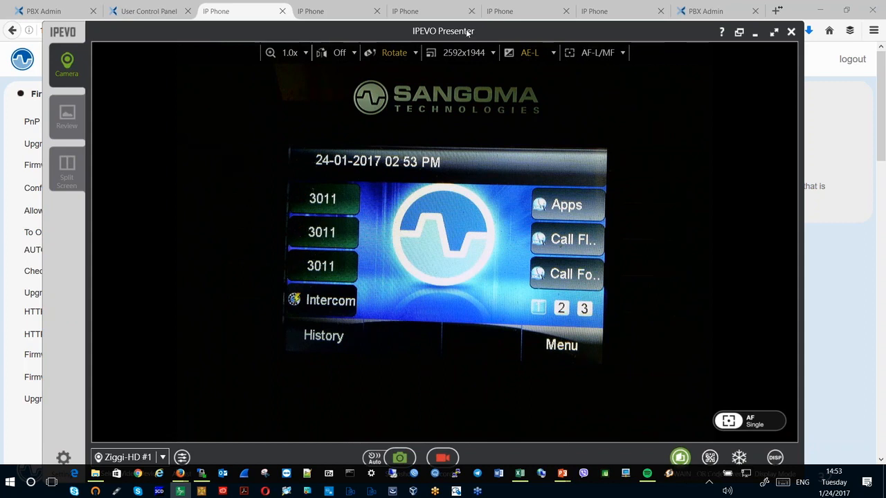
pyautogui.moveTo(468, 33); pyautogui.dragTo(609, 0)
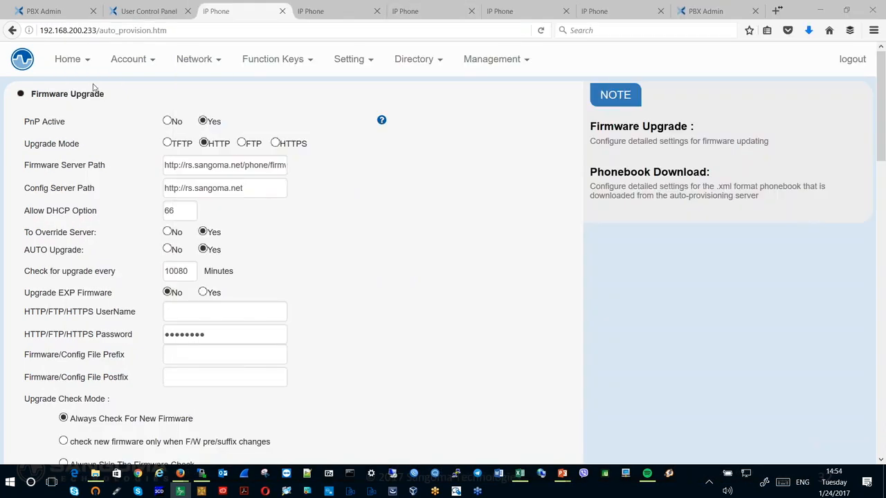
pyautogui.click(77, 66)
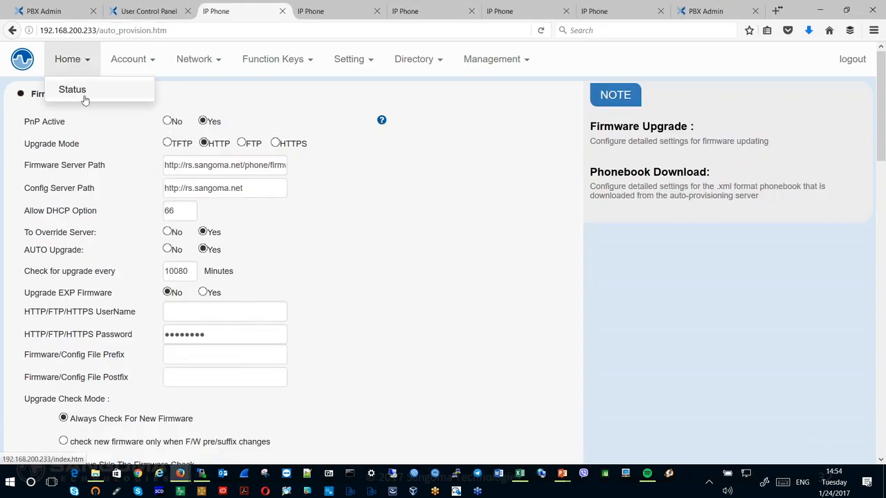
pyautogui.click(72, 90)
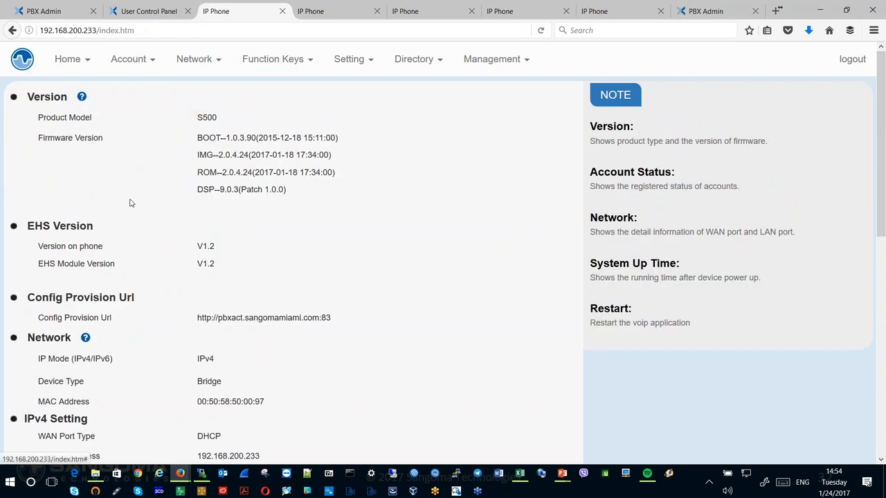
# - Check the account status on the phone's status page
pyautogui.scroll(-5, 131, 202)
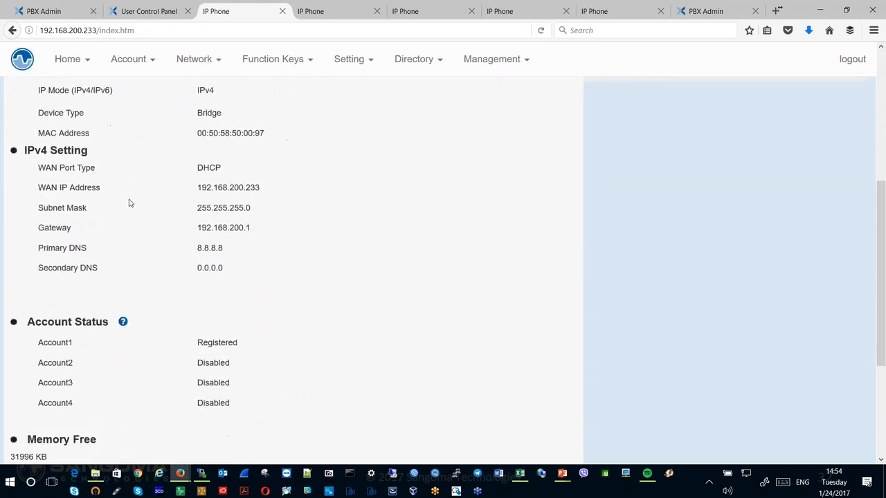
pyautogui.moveTo(35, 307); pyautogui.dragTo(245, 309)
pyautogui.scroll(5, 284, 283)
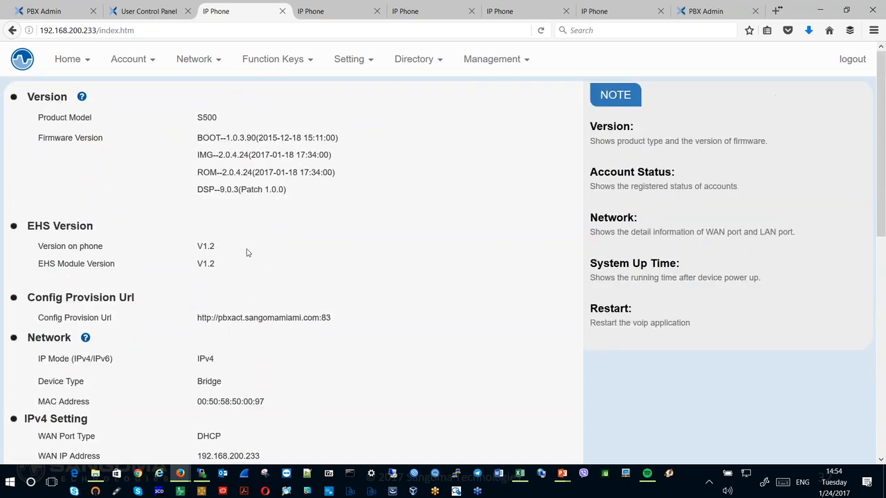
# - Check Account 1's primary SIP server address and port and its SIP transport in the phone's basic account settings
pyautogui.click(139, 62)
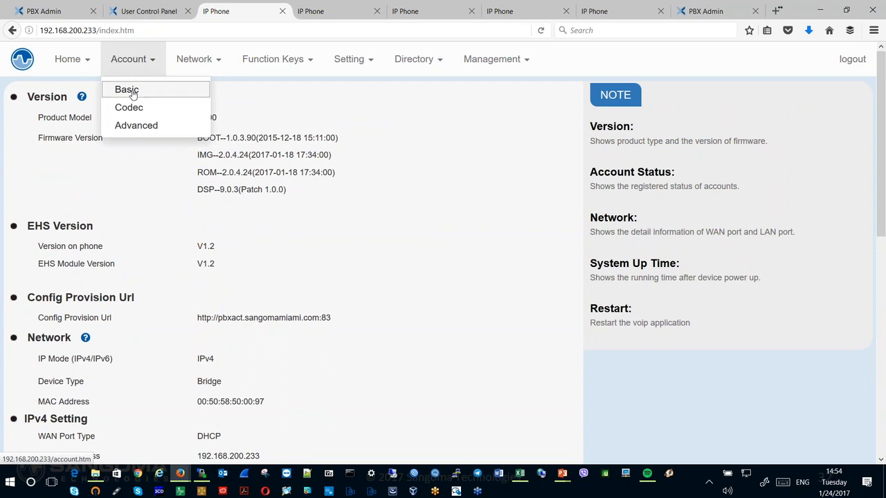
pyautogui.click(139, 90)
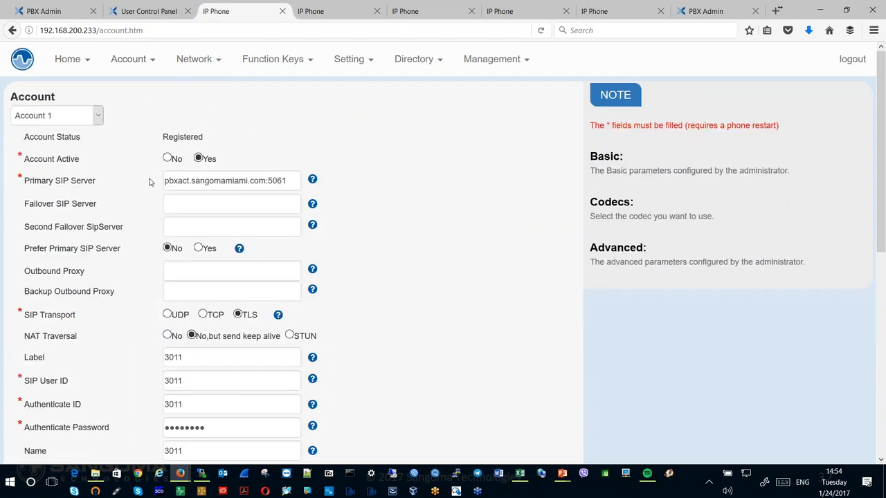
pyautogui.moveTo(166, 180); pyautogui.dragTo(291, 182)
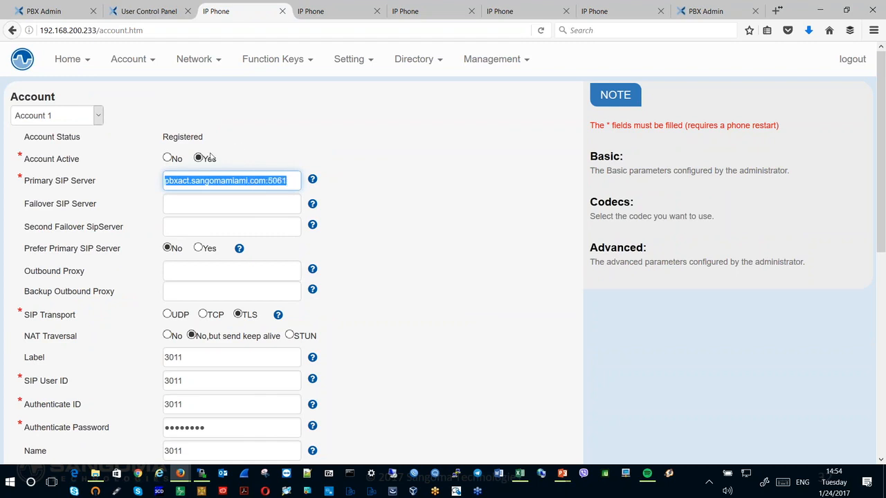
pyautogui.moveTo(228, 315); pyautogui.dragTo(261, 315)
pyautogui.click(261, 315)
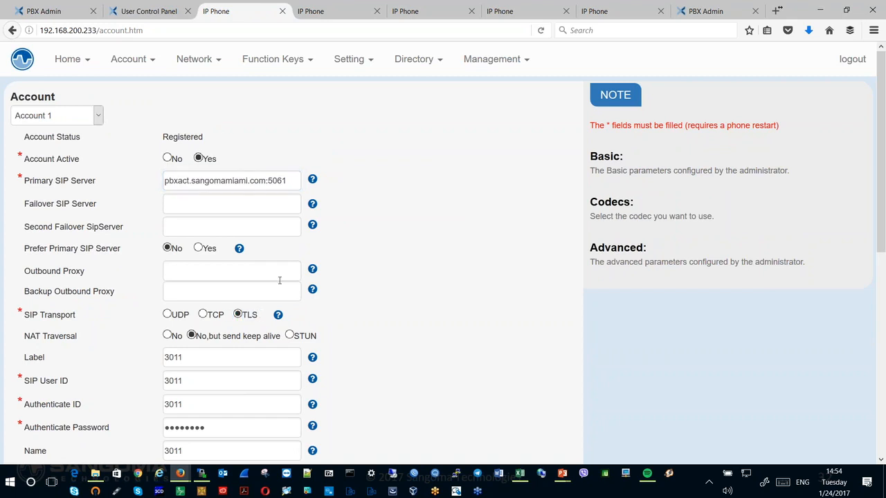
# - Check the SRTP mode in Account 1's advanced settings and view the phone's screen in the IPEVO Presenter camera window
pyautogui.click(131, 60)
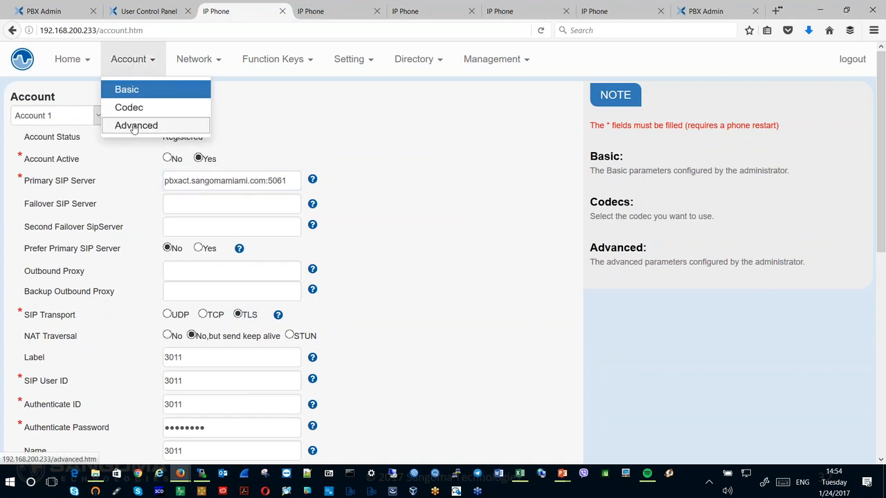
pyautogui.click(133, 125)
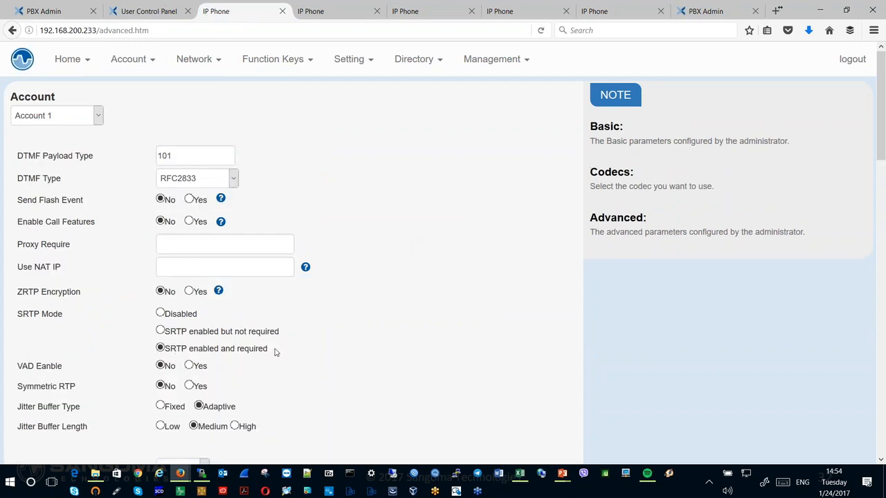
pyautogui.moveTo(267, 348); pyautogui.dragTo(168, 349)
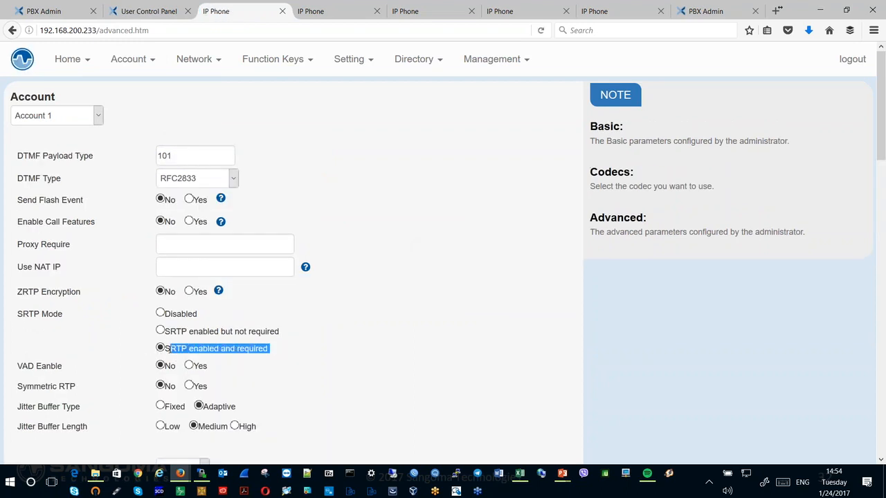
pyautogui.click(463, 269)
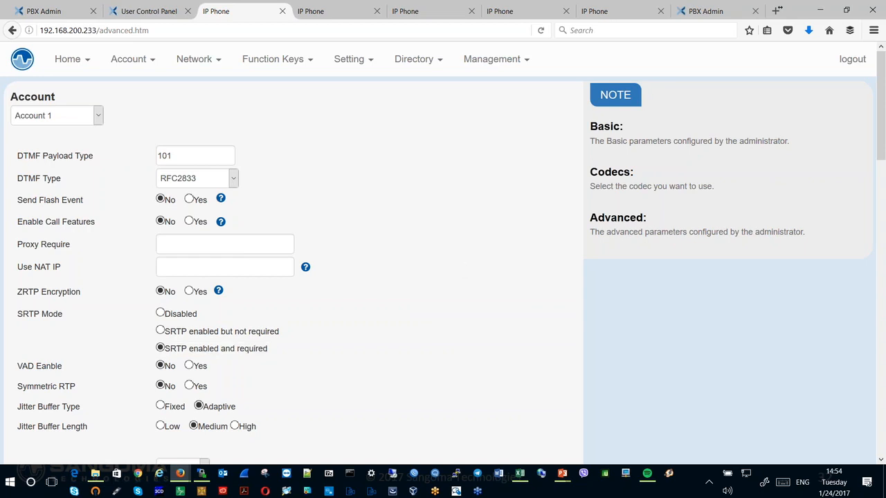
pyautogui.click(180, 491)
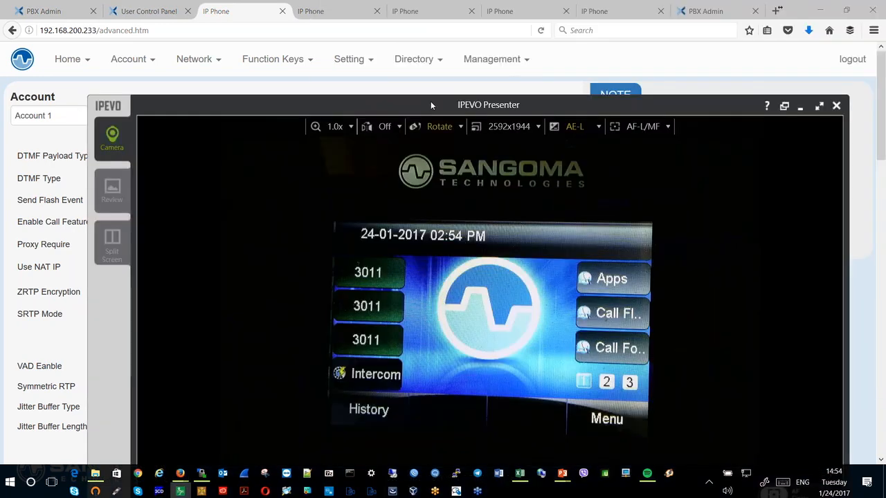
pyautogui.moveTo(430, 102); pyautogui.dragTo(424, 106)
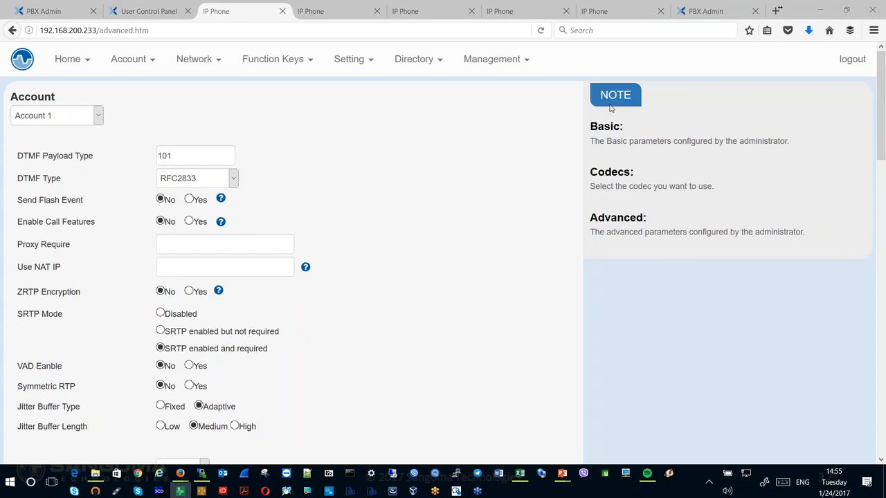
# - Switch to the PowerPoint slide show and advance to the slide on checking the phone's configuration via the web GUI
pyautogui.hotkey('alt', 'Tab')
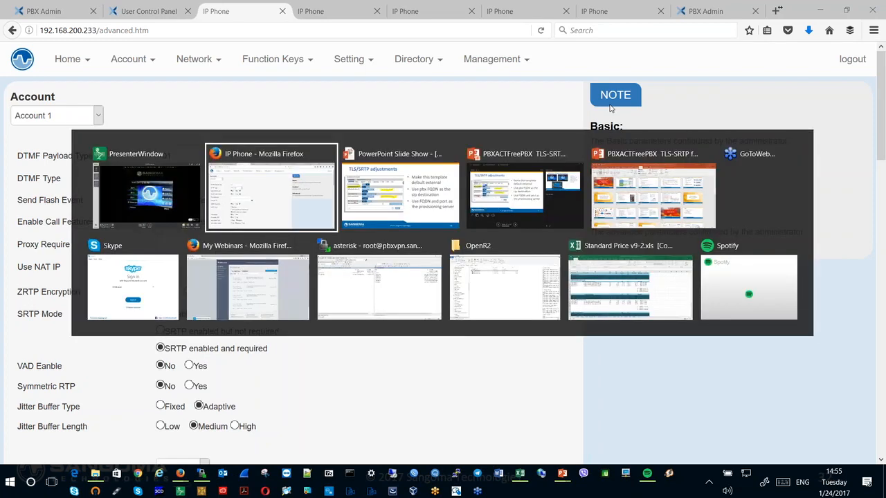
pyautogui.hotkey('alt', 'Tab')
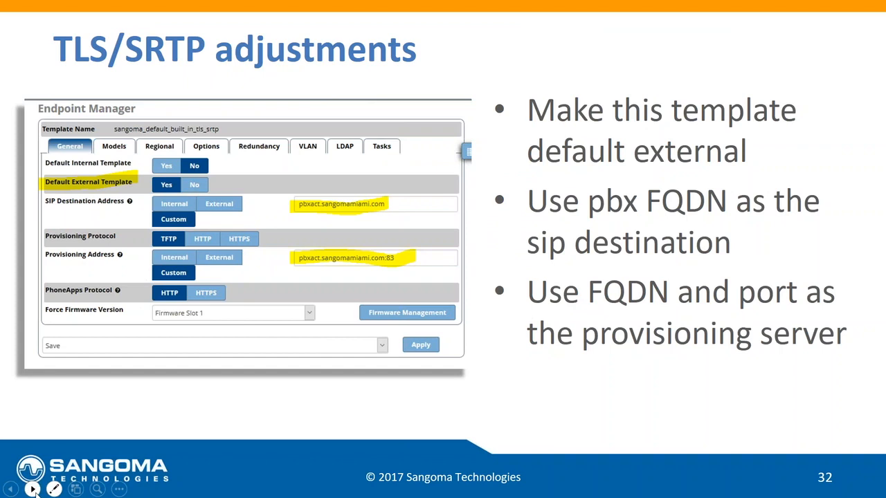
pyautogui.click(33, 489)
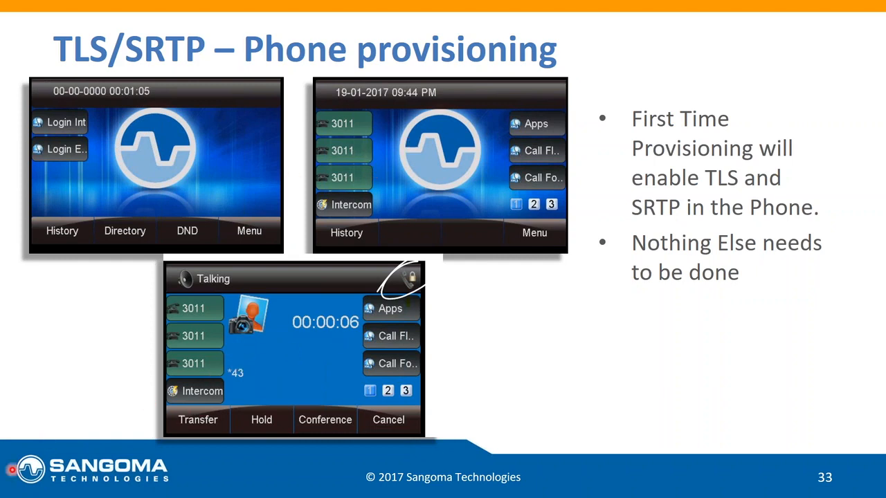
pyautogui.moveTo(14, 491)
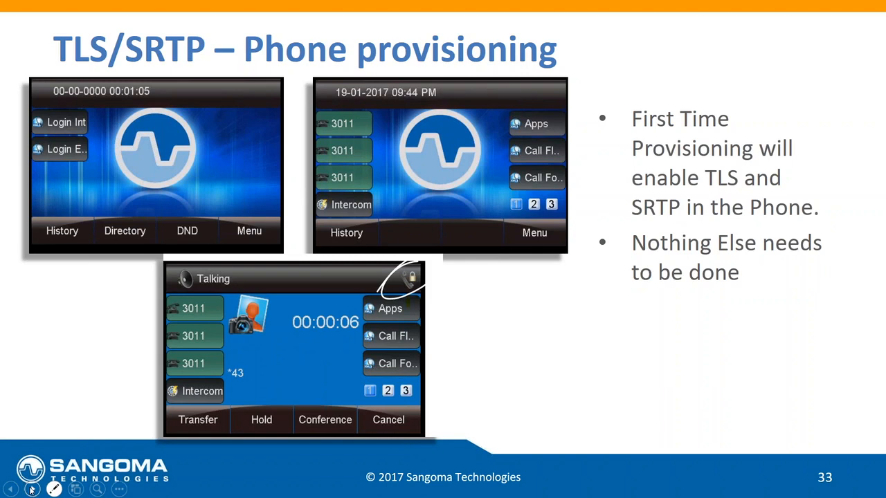
pyautogui.click(31, 490)
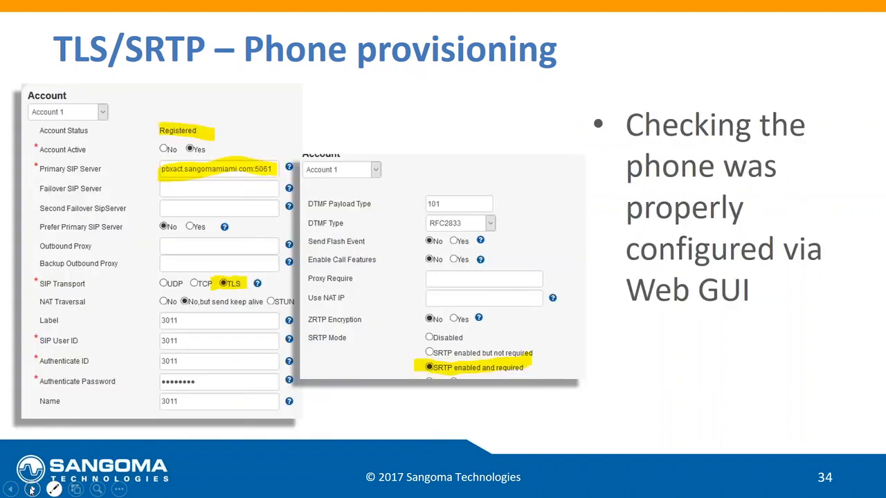